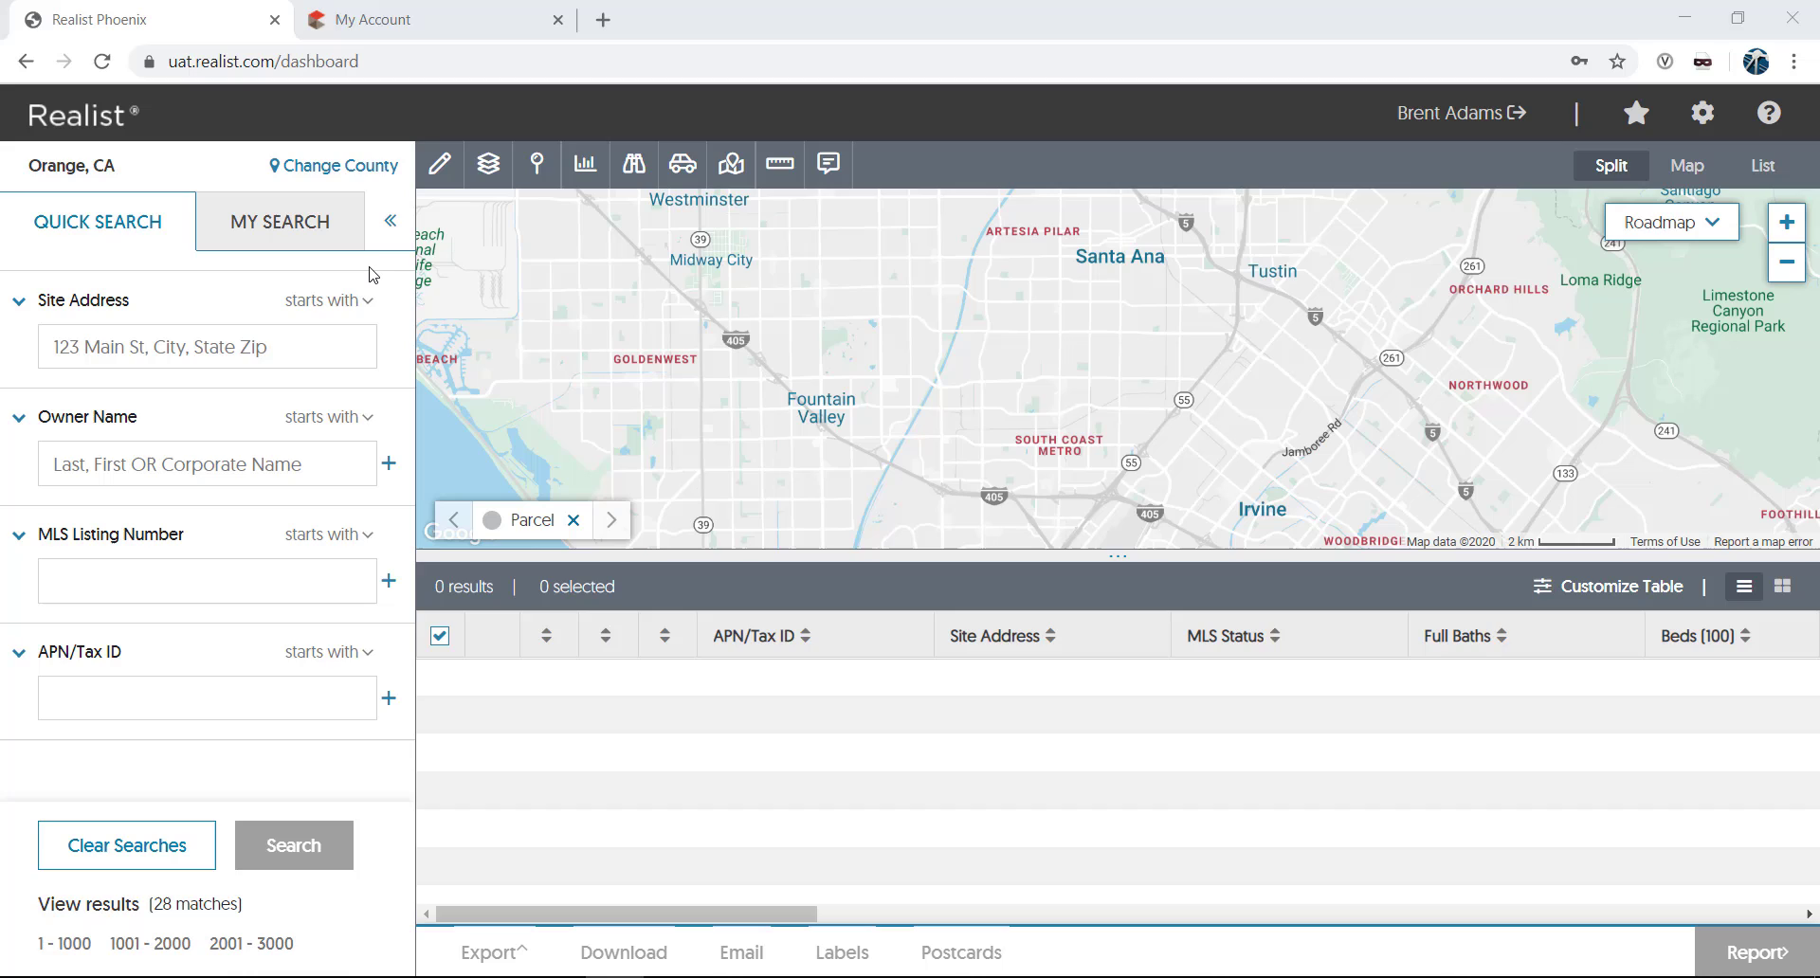
Step: Hide and restore the search panel, then add Abbeville SC, Accomack VA, Adair IA/MO and Adams CO counties
{"action": "left_click", "coordinate": [389, 220]}
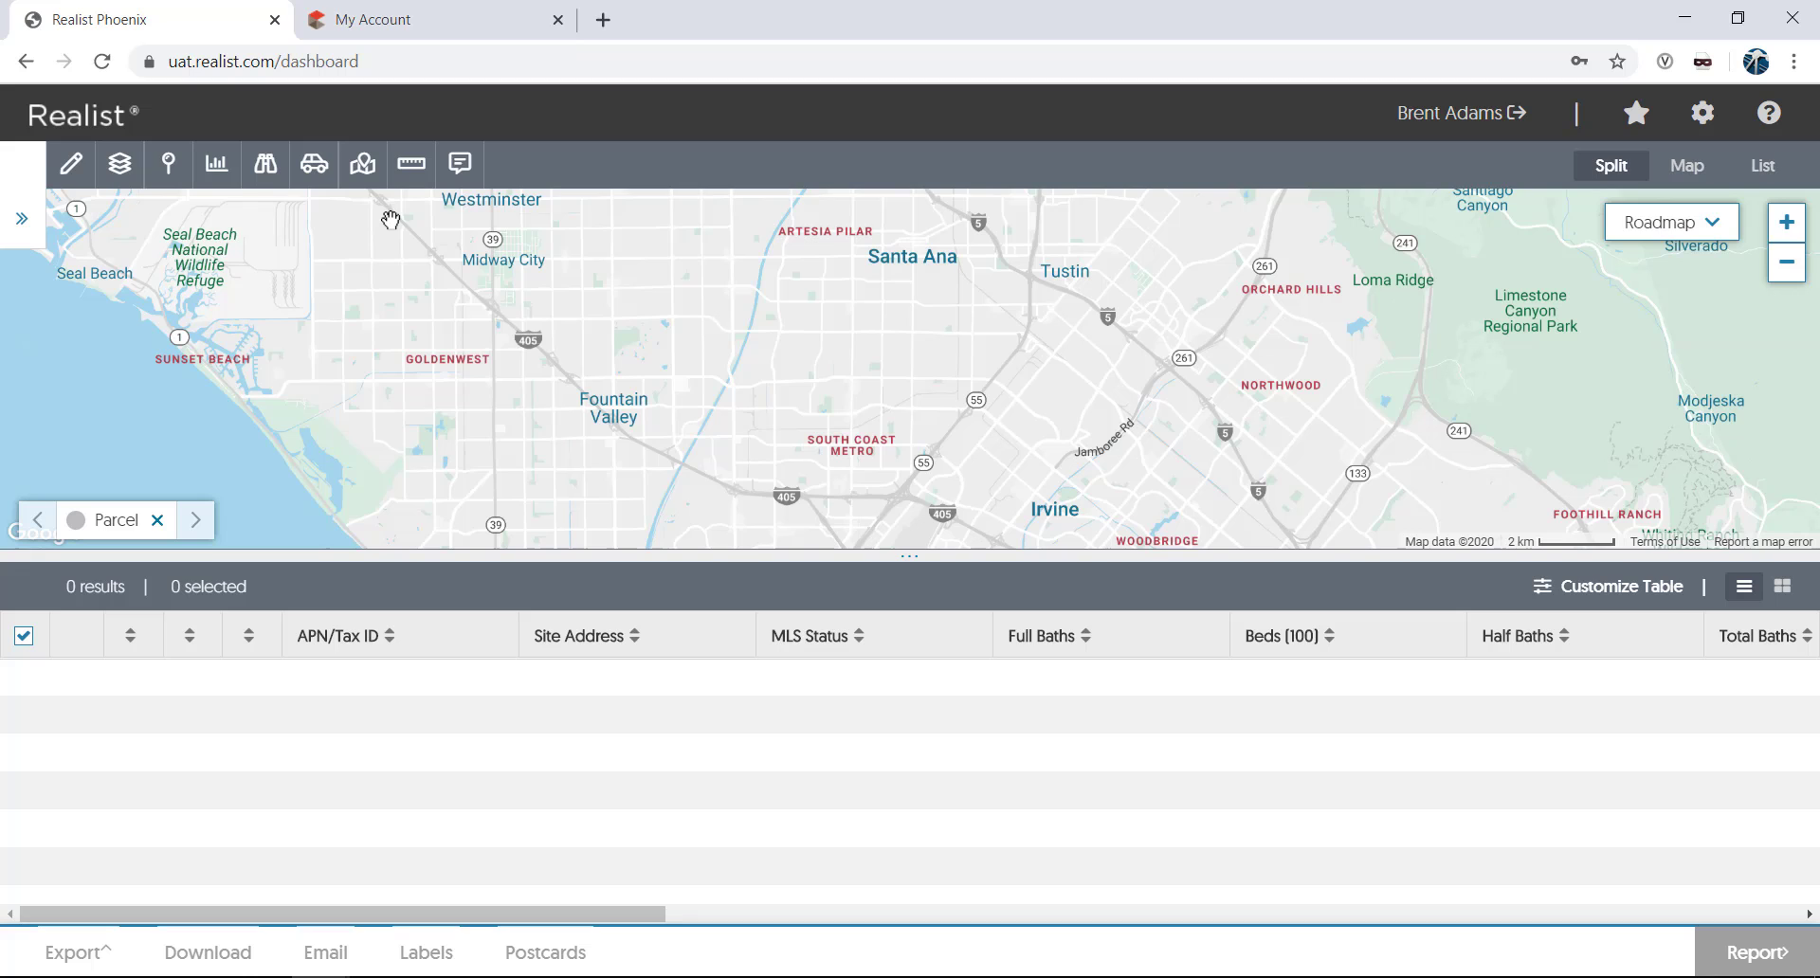
{"action": "left_click", "coordinate": [20, 220]}
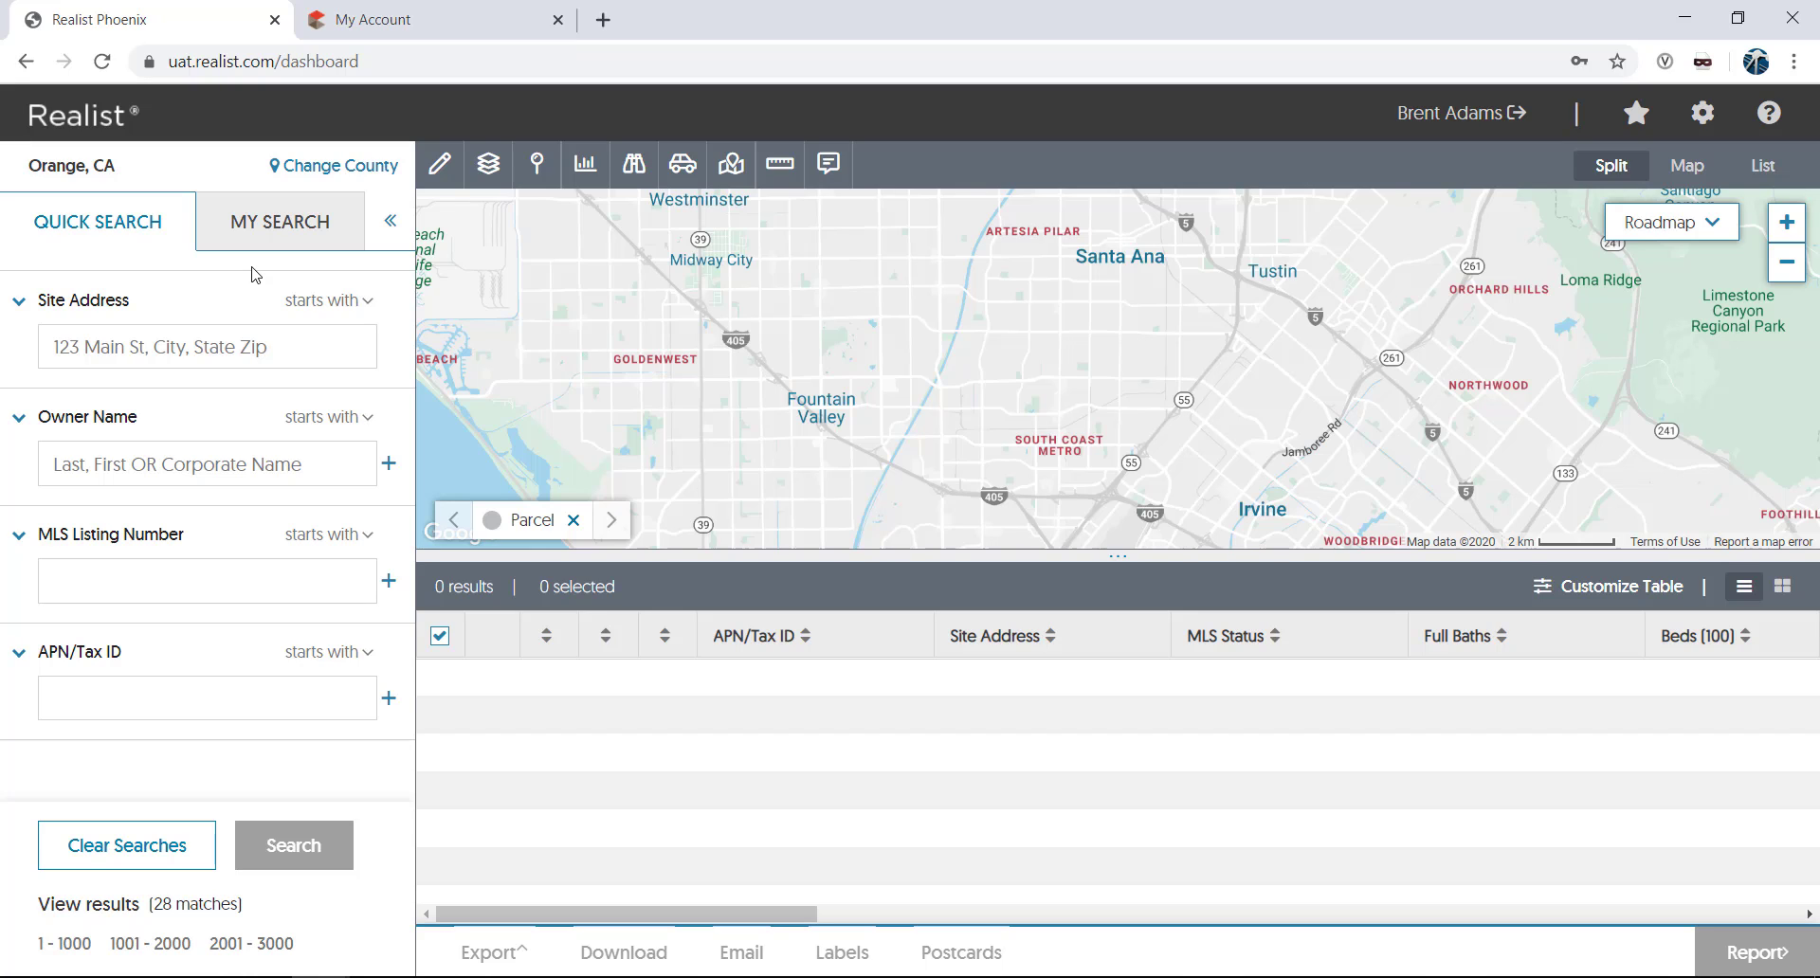
{"action": "mouse_move", "coordinate": [71, 167]}
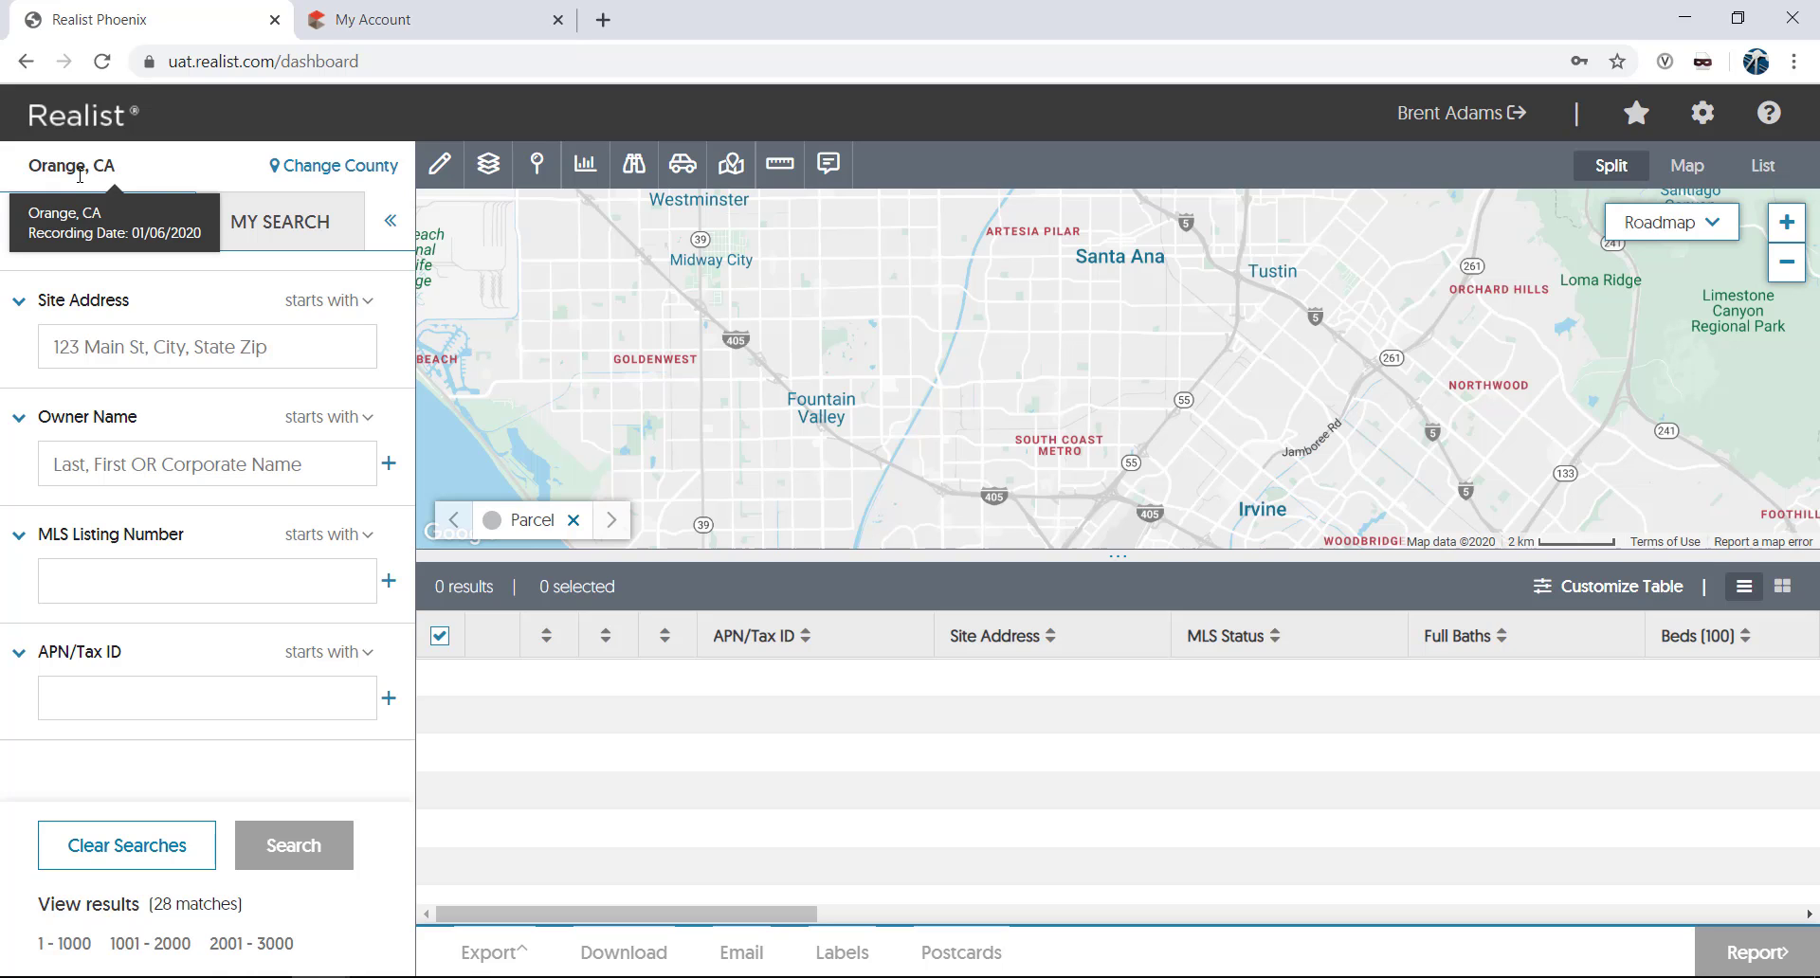
{"action": "left_click", "coordinate": [345, 168]}
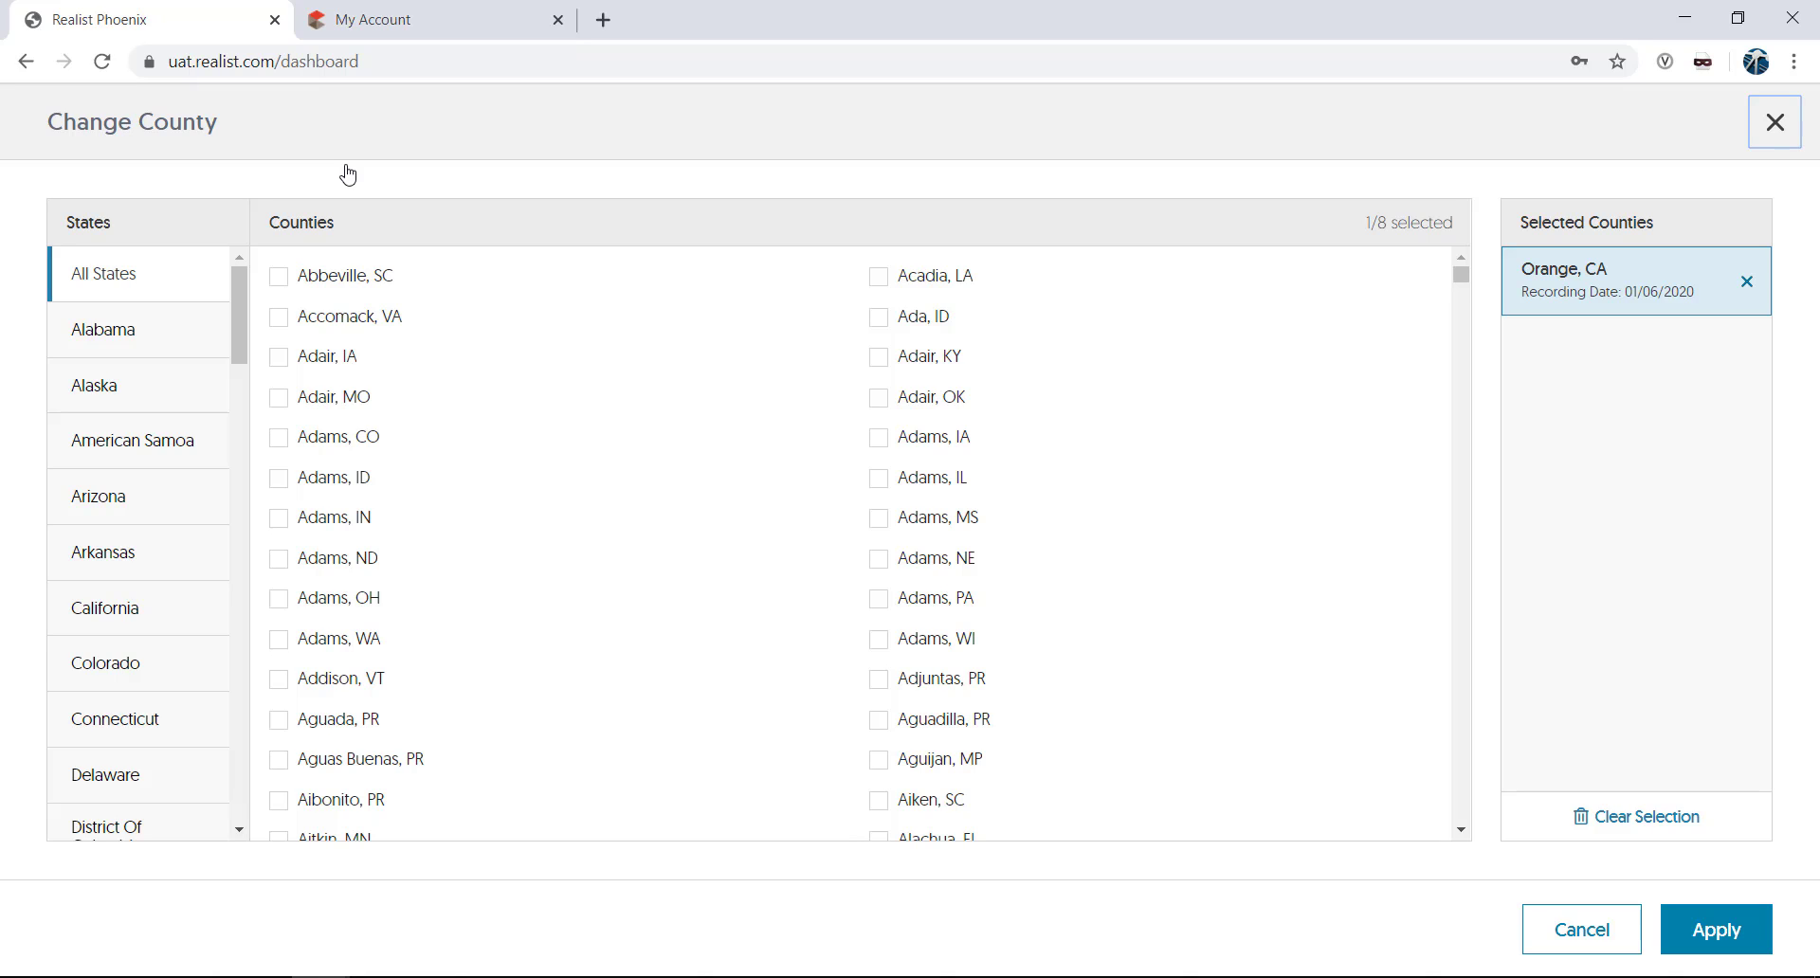
{"action": "left_click", "coordinate": [279, 278]}
{"action": "left_click", "coordinate": [279, 320]}
{"action": "left_click", "coordinate": [282, 361]}
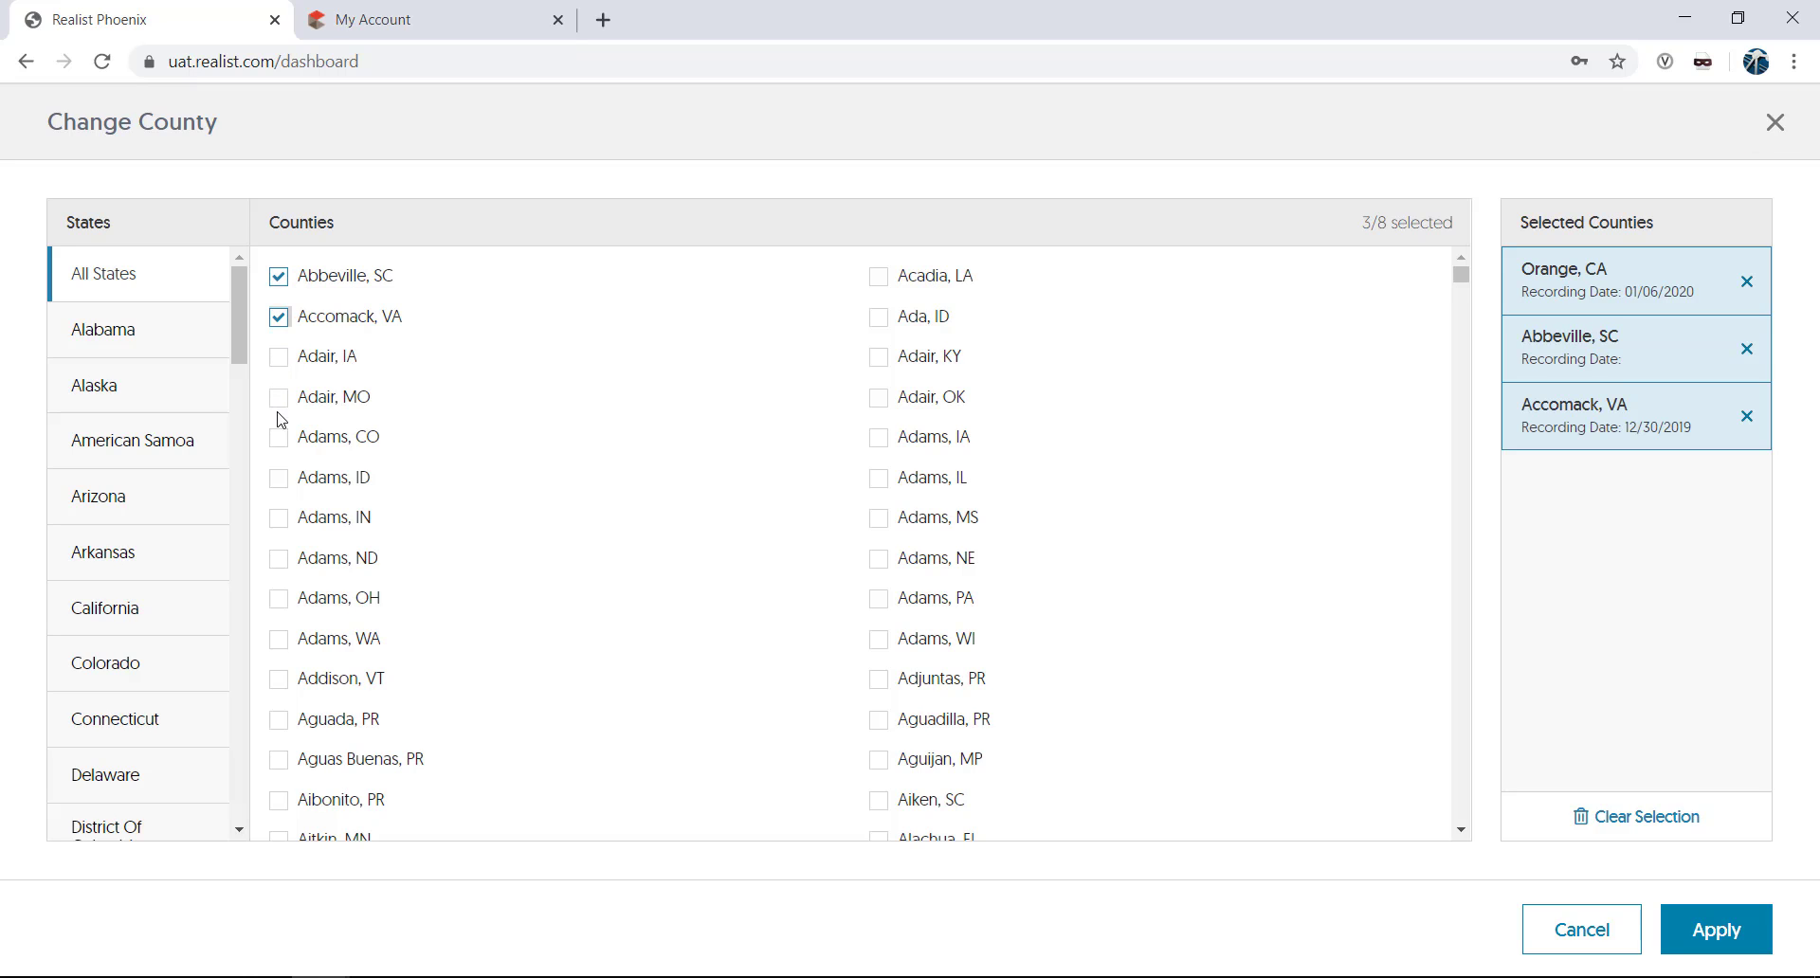
{"action": "left_click", "coordinate": [281, 400]}
{"action": "left_click", "coordinate": [284, 445]}
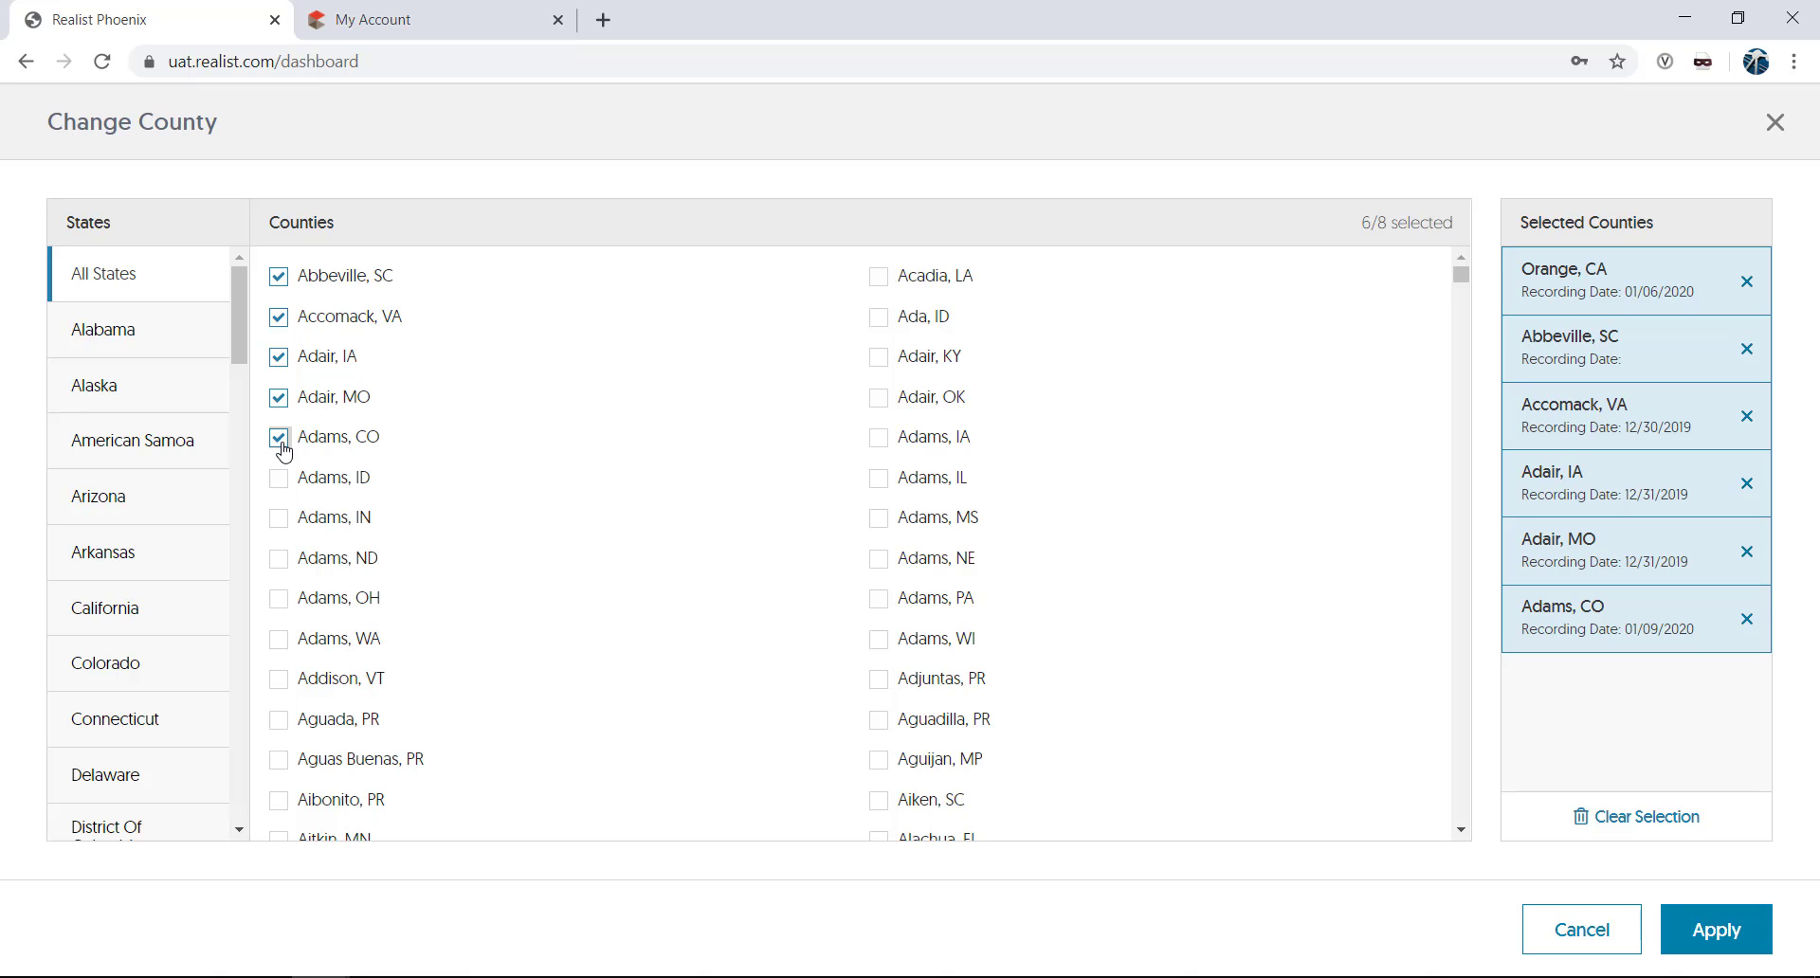
Step: Remove all five added counties, leaving only Orange, CA selected
{"action": "left_click", "coordinate": [1747, 349]}
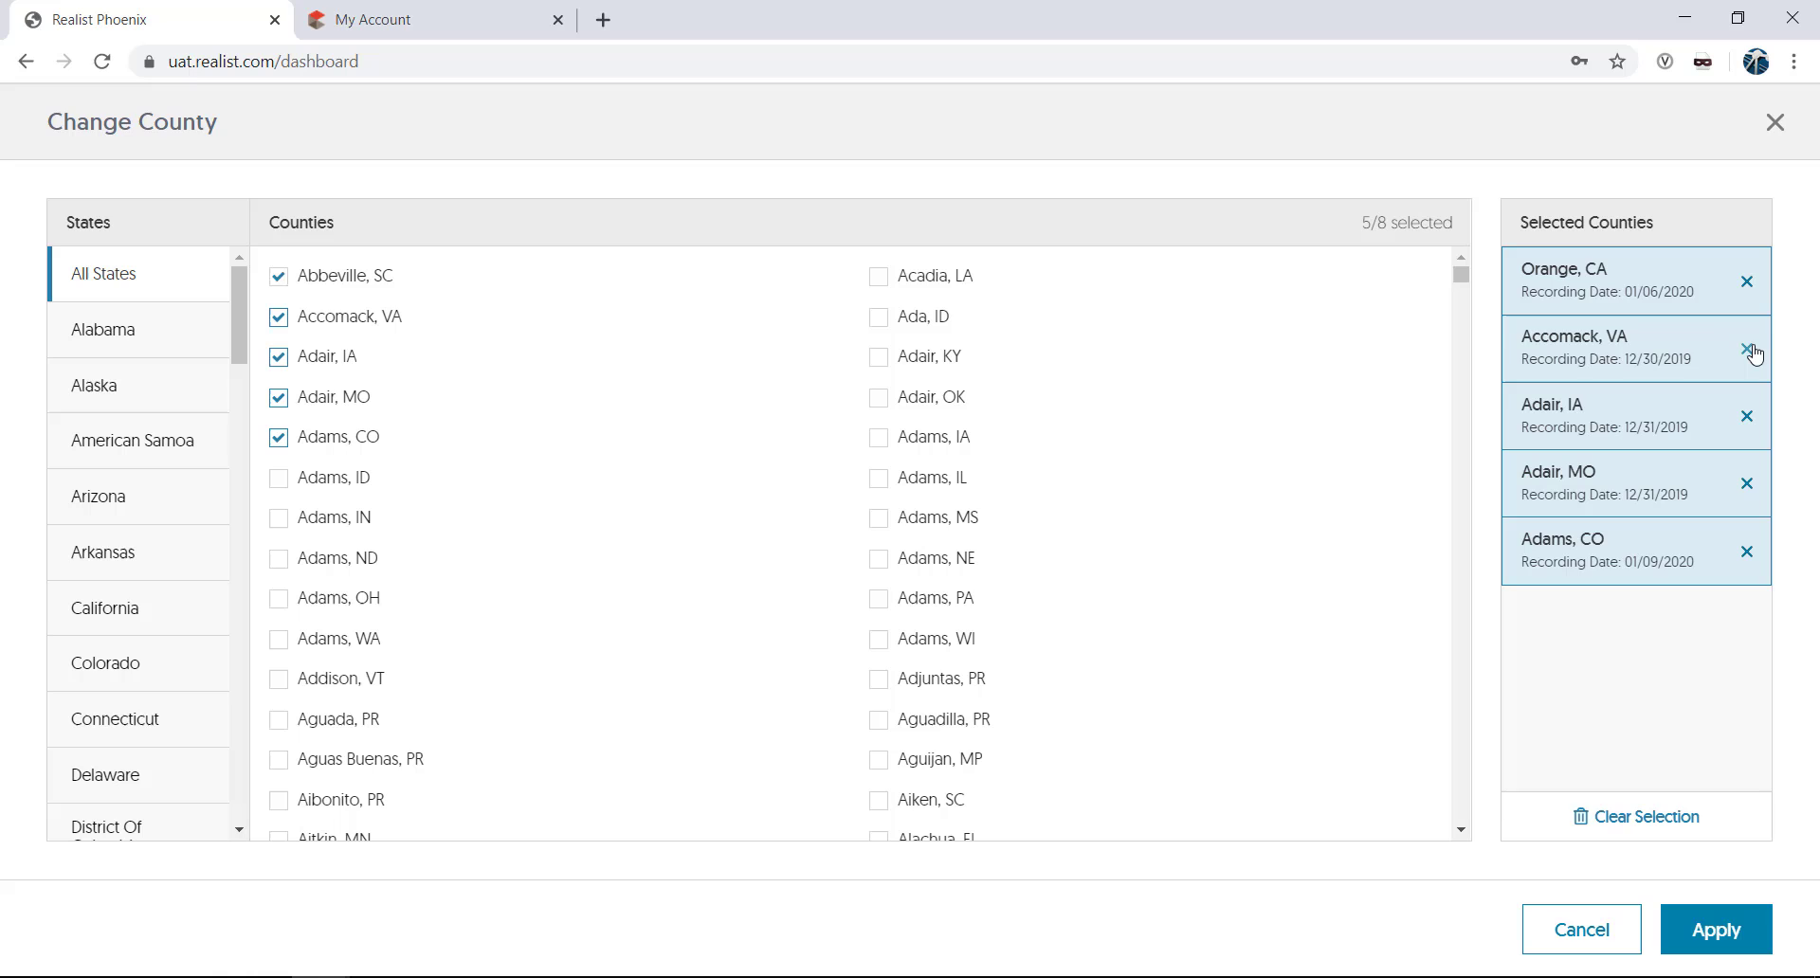
{"action": "left_click", "coordinate": [1746, 349]}
{"action": "left_click", "coordinate": [1747, 349]}
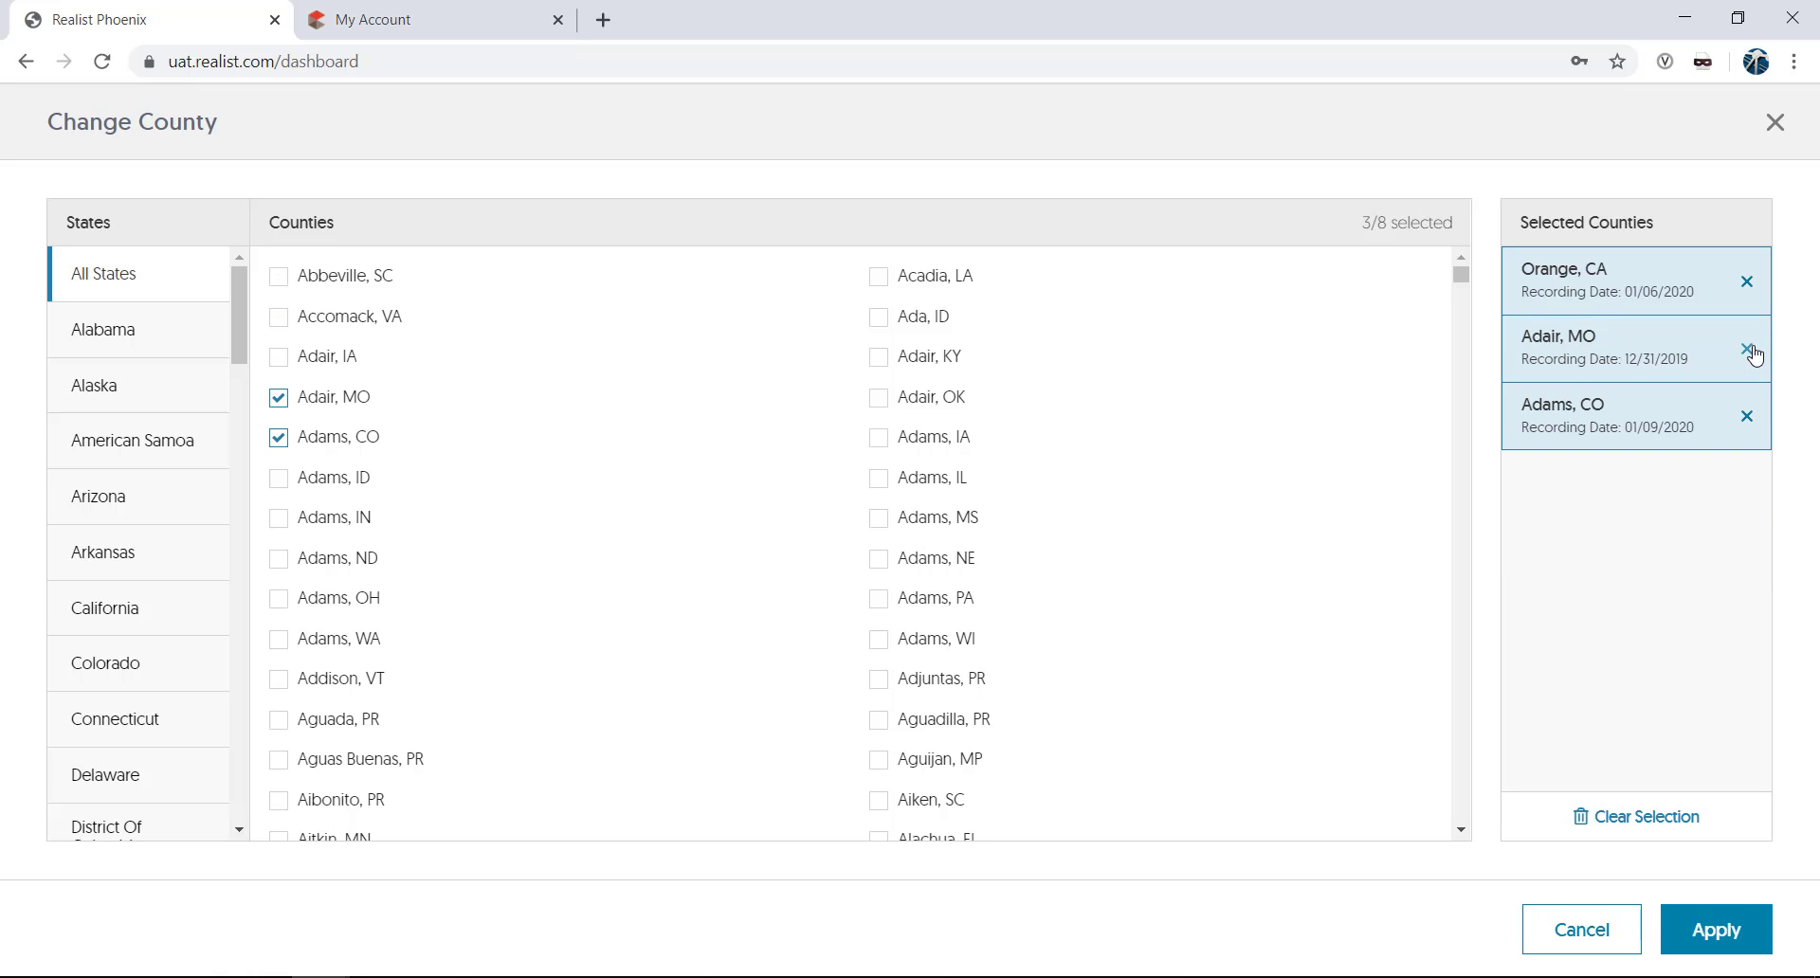
{"action": "left_click", "coordinate": [1747, 350]}
{"action": "left_click", "coordinate": [1747, 349]}
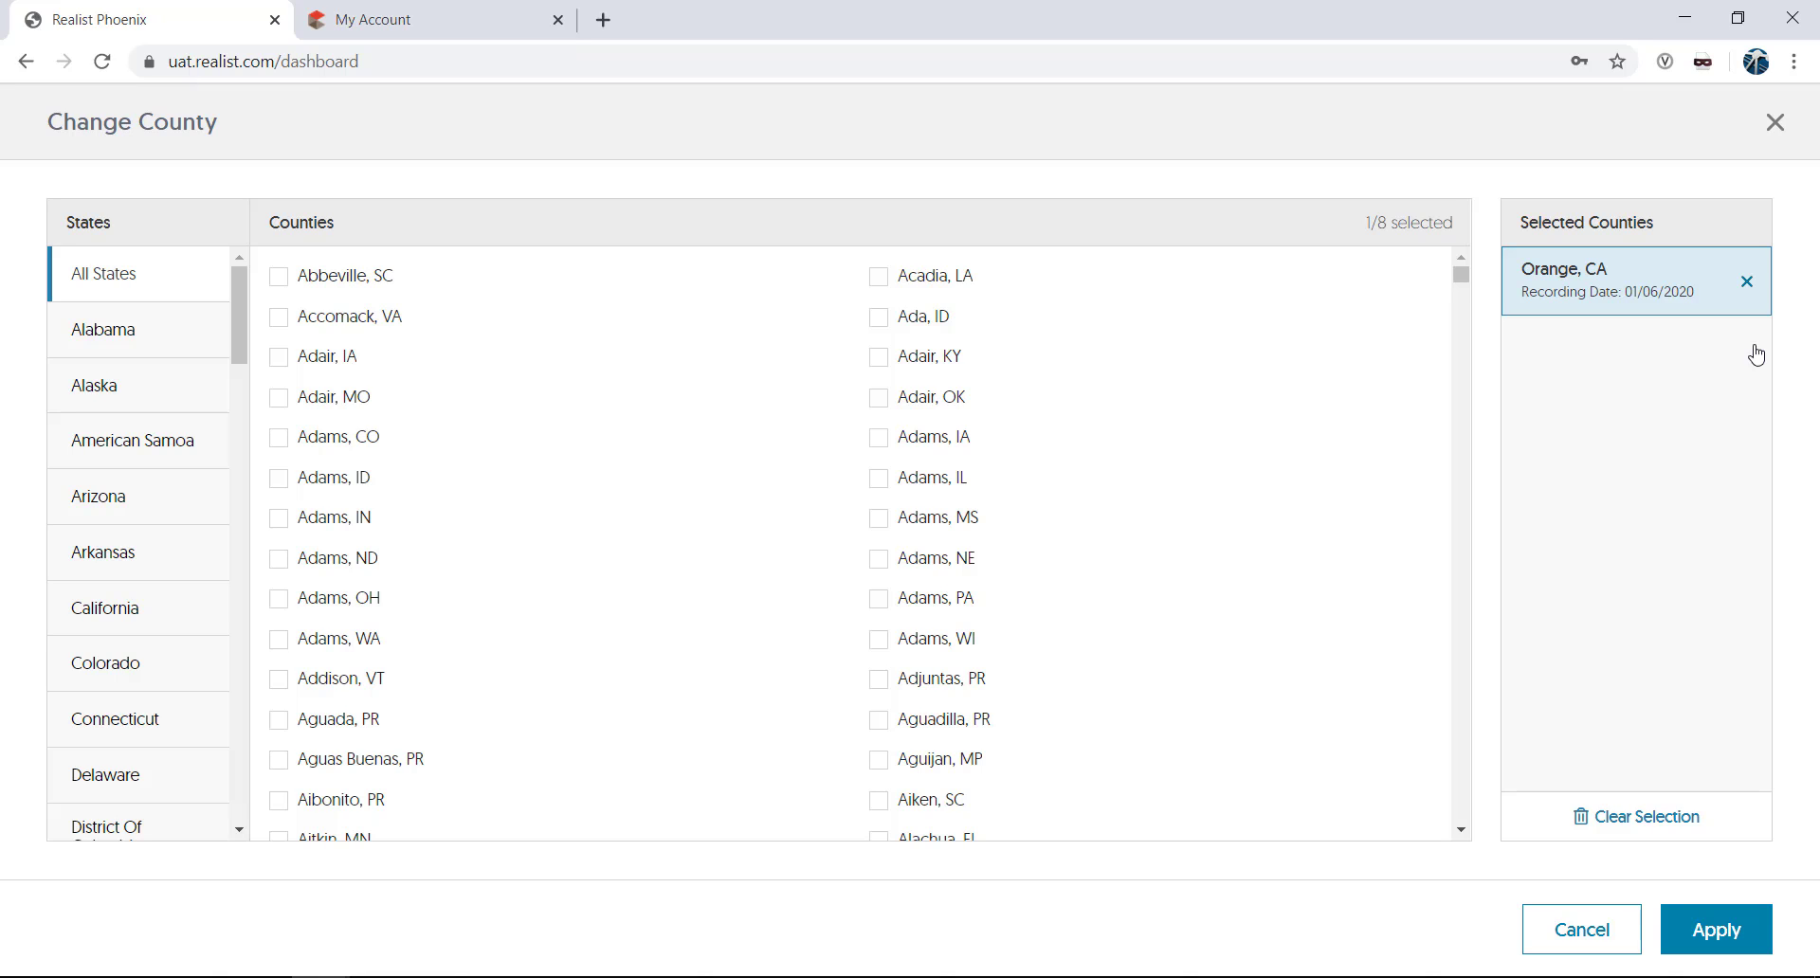
Step: Close the county chooser unchanged and keep MLS Listing Number matching on 'starts with'
{"action": "left_click", "coordinate": [1774, 123]}
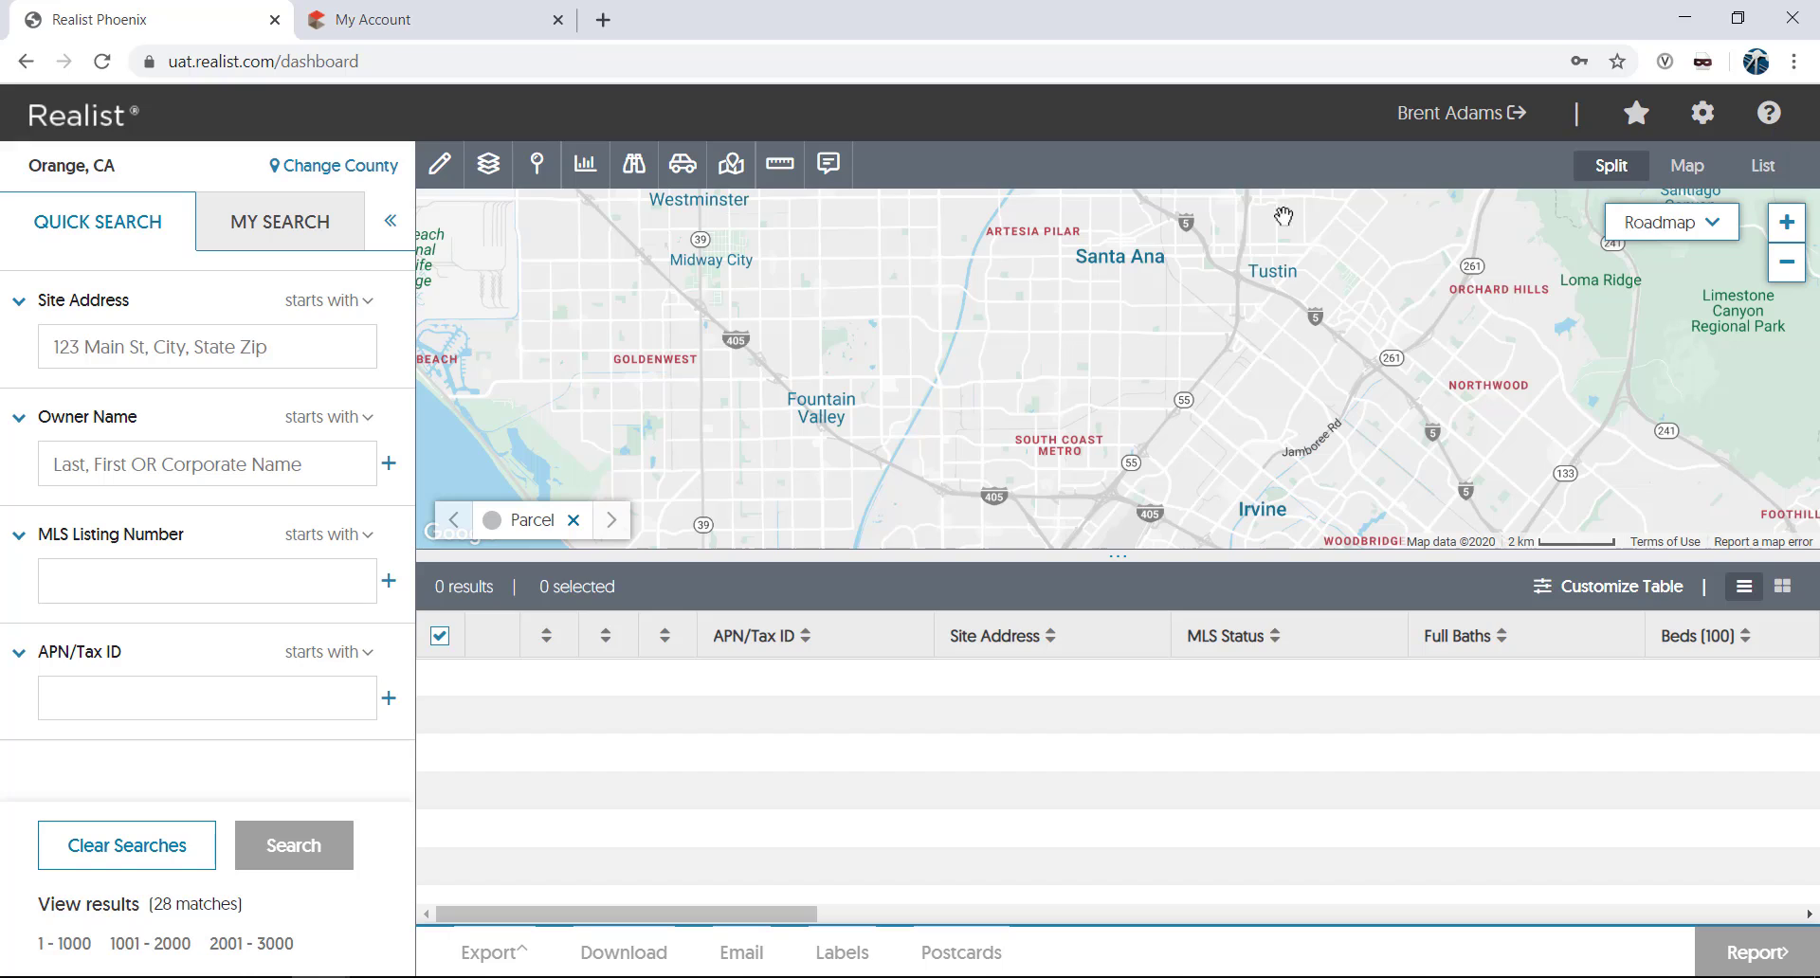
{"action": "left_click", "coordinate": [366, 535]}
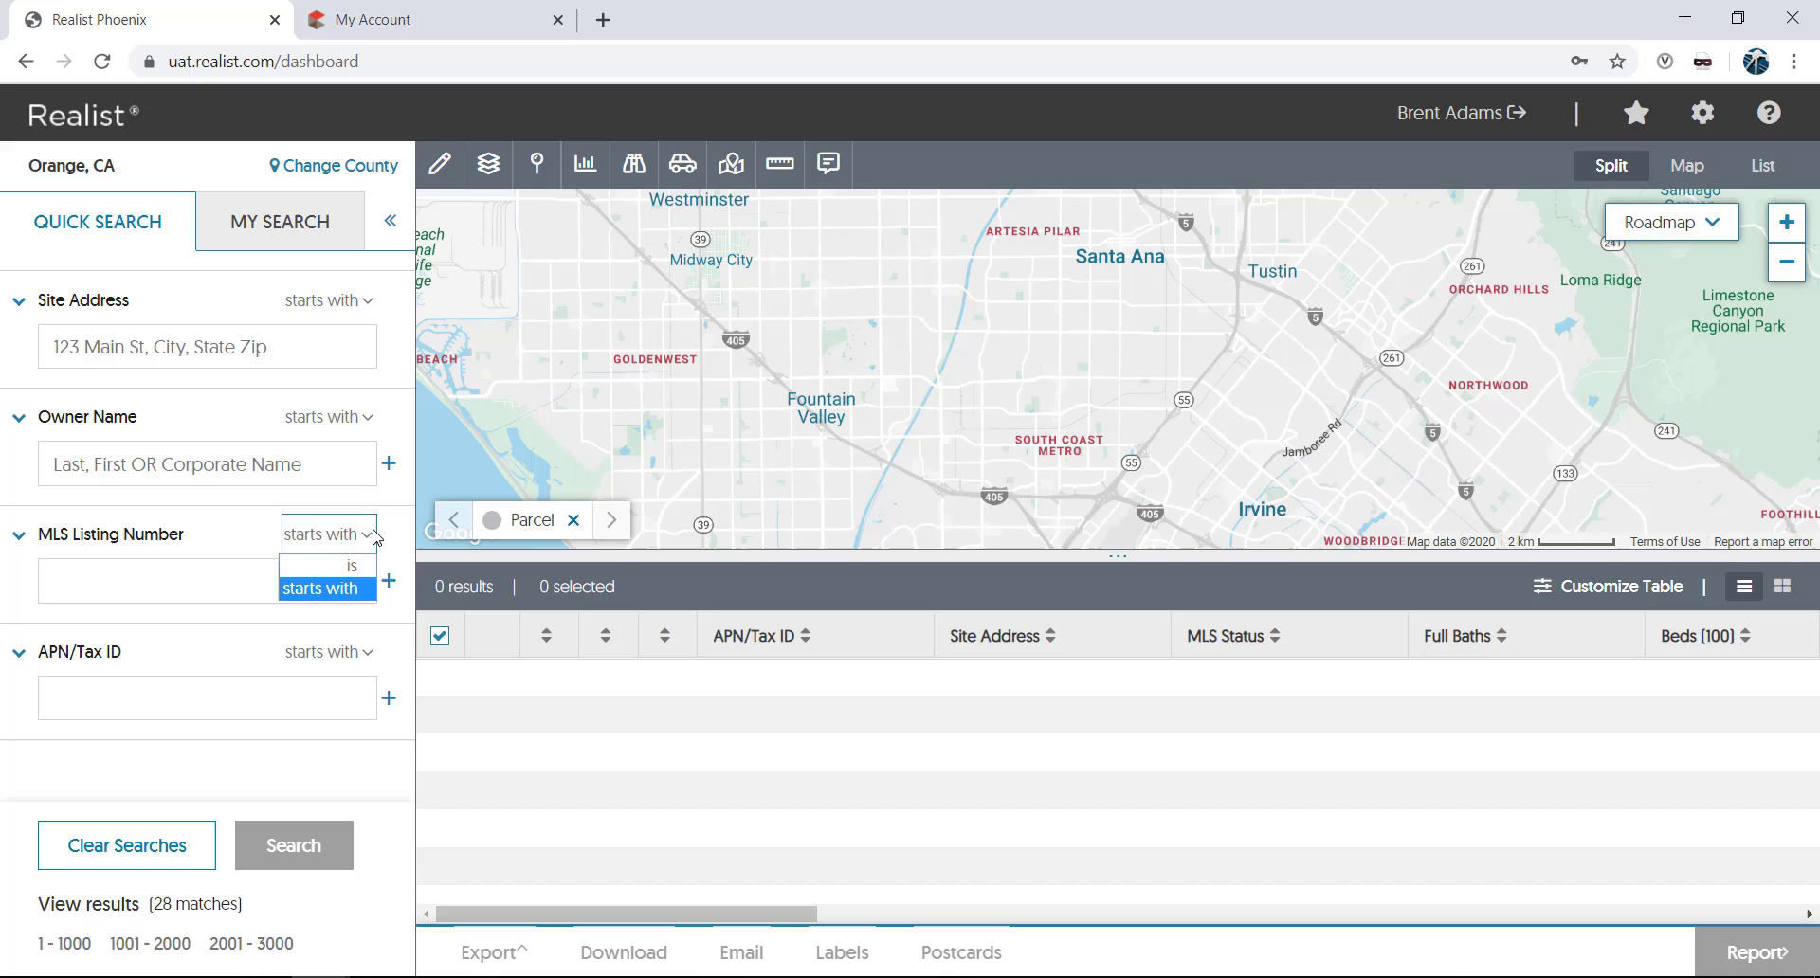
{"action": "left_click", "coordinate": [391, 591]}
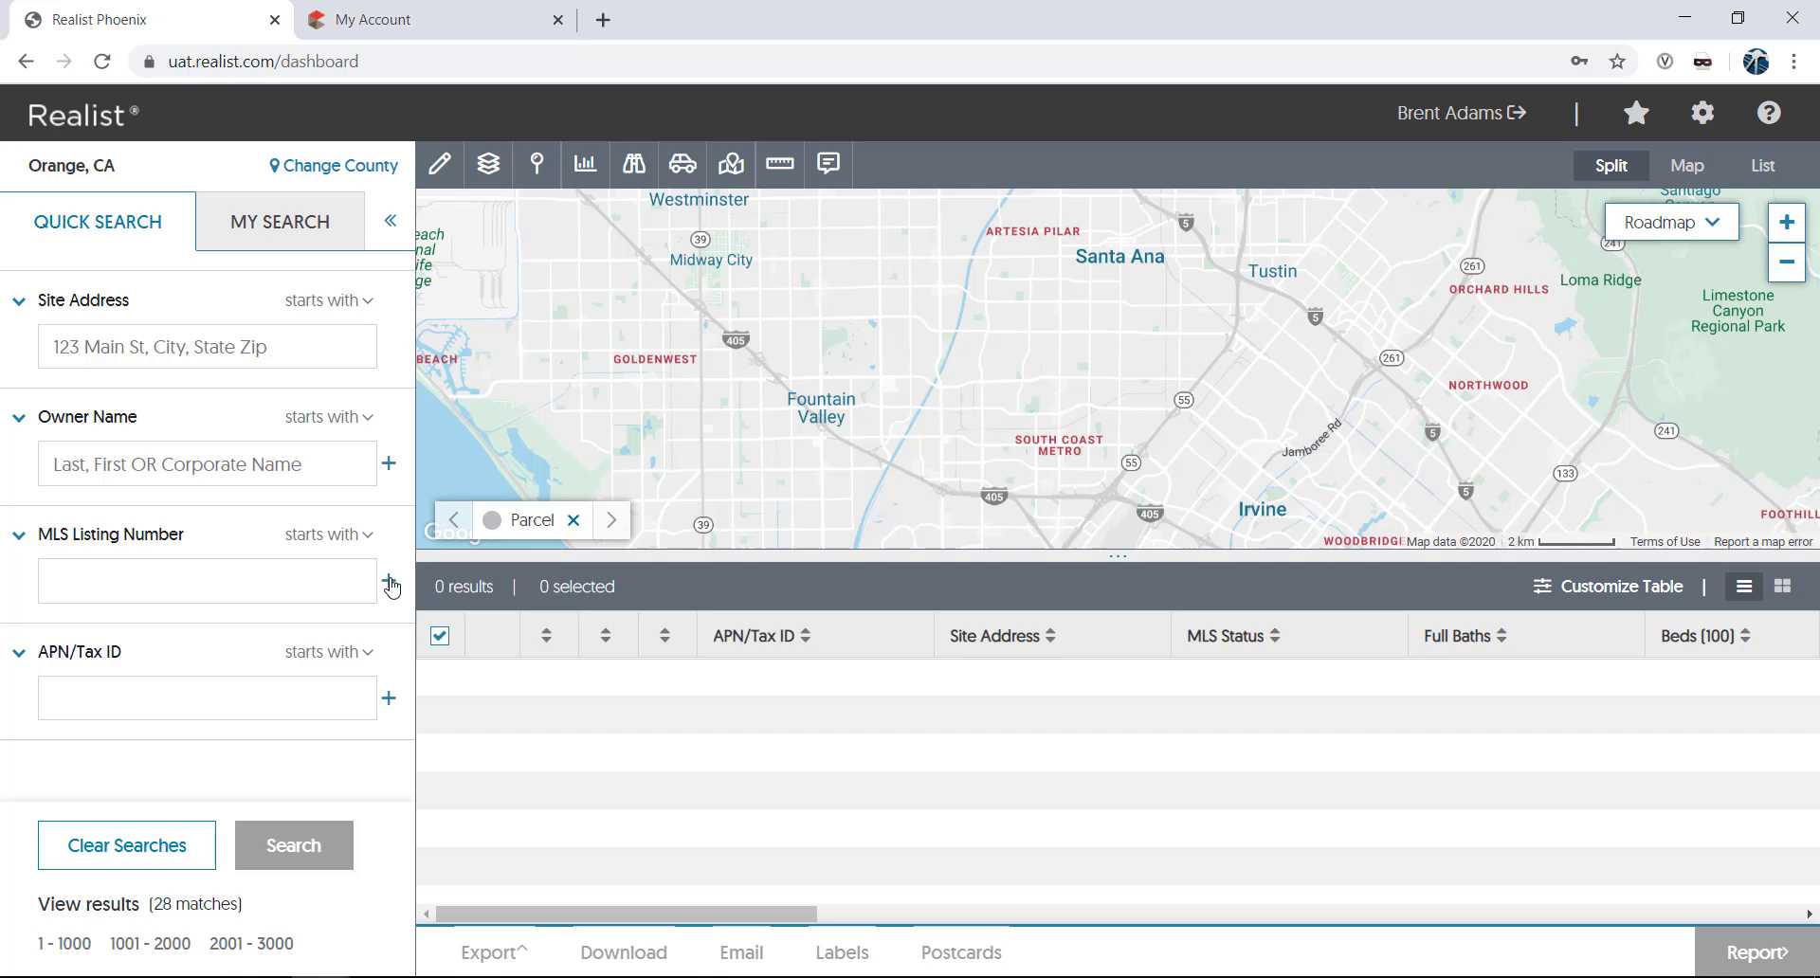
Step: Add MLS listing numbers 5755675, 9787878 and 333444 as quick-search criteria
{"action": "left_click", "coordinate": [376, 581]}
{"action": "type", "text": "5755675"}
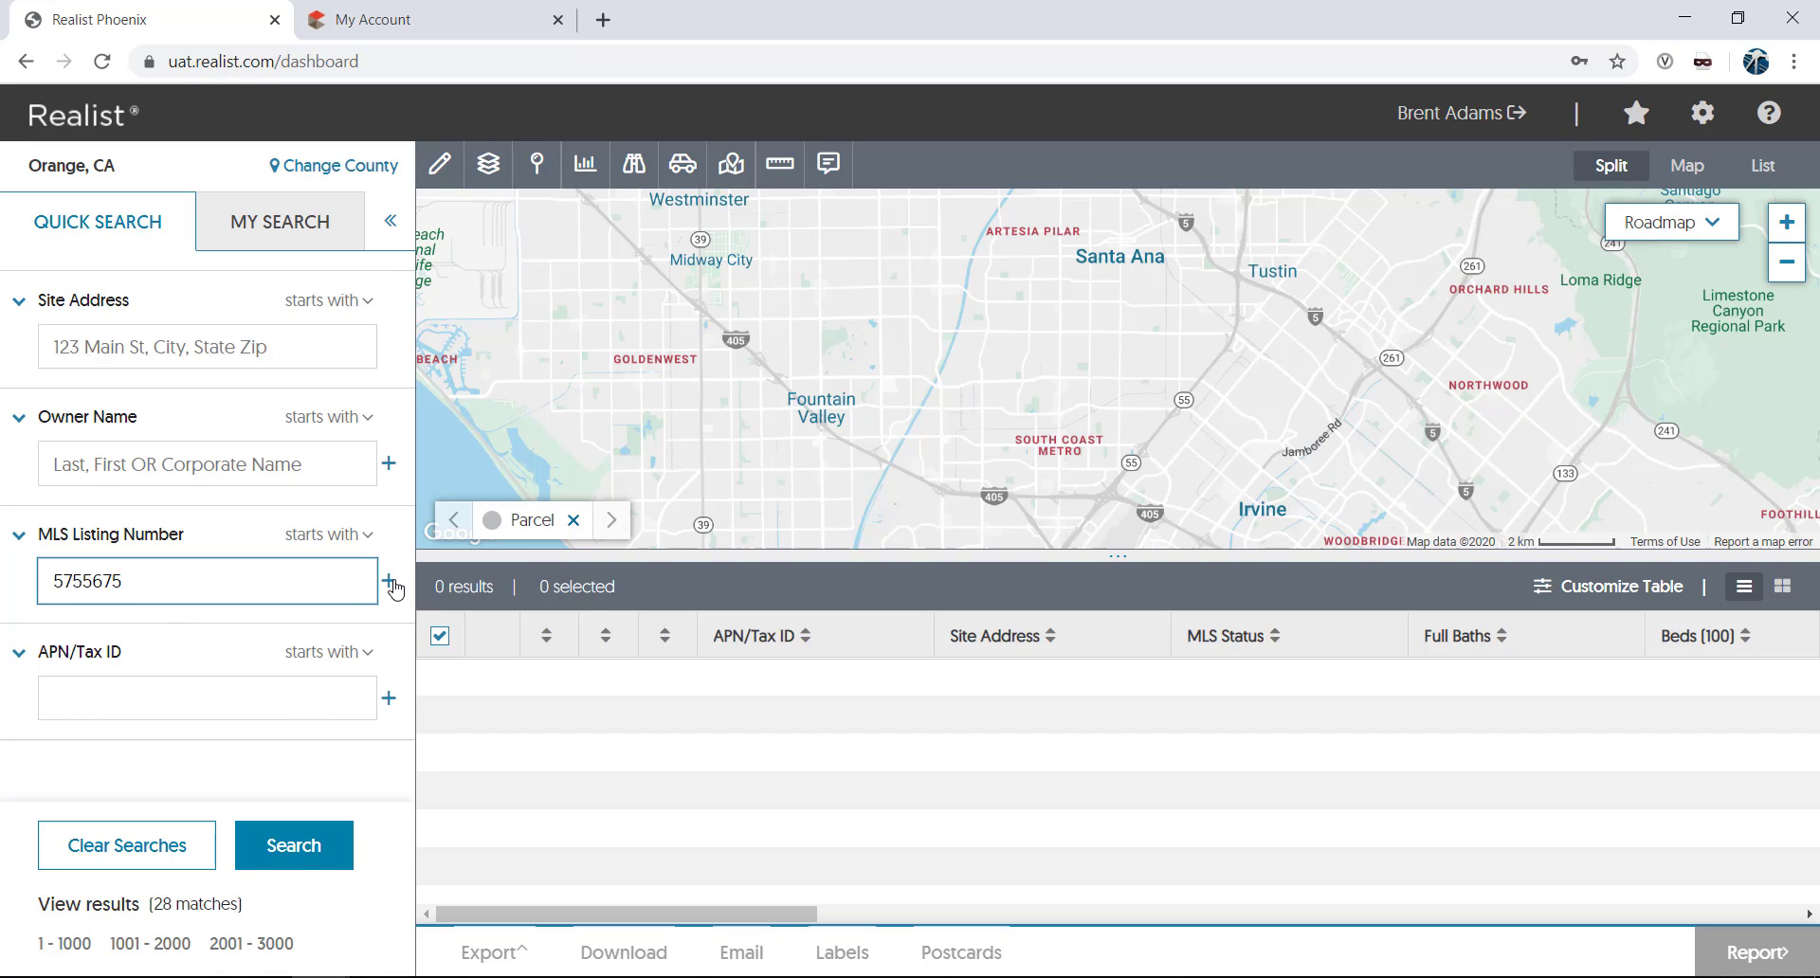
{"action": "left_click", "coordinate": [389, 581]}
{"action": "left_click", "coordinate": [222, 574]}
{"action": "type", "text": "97878"}
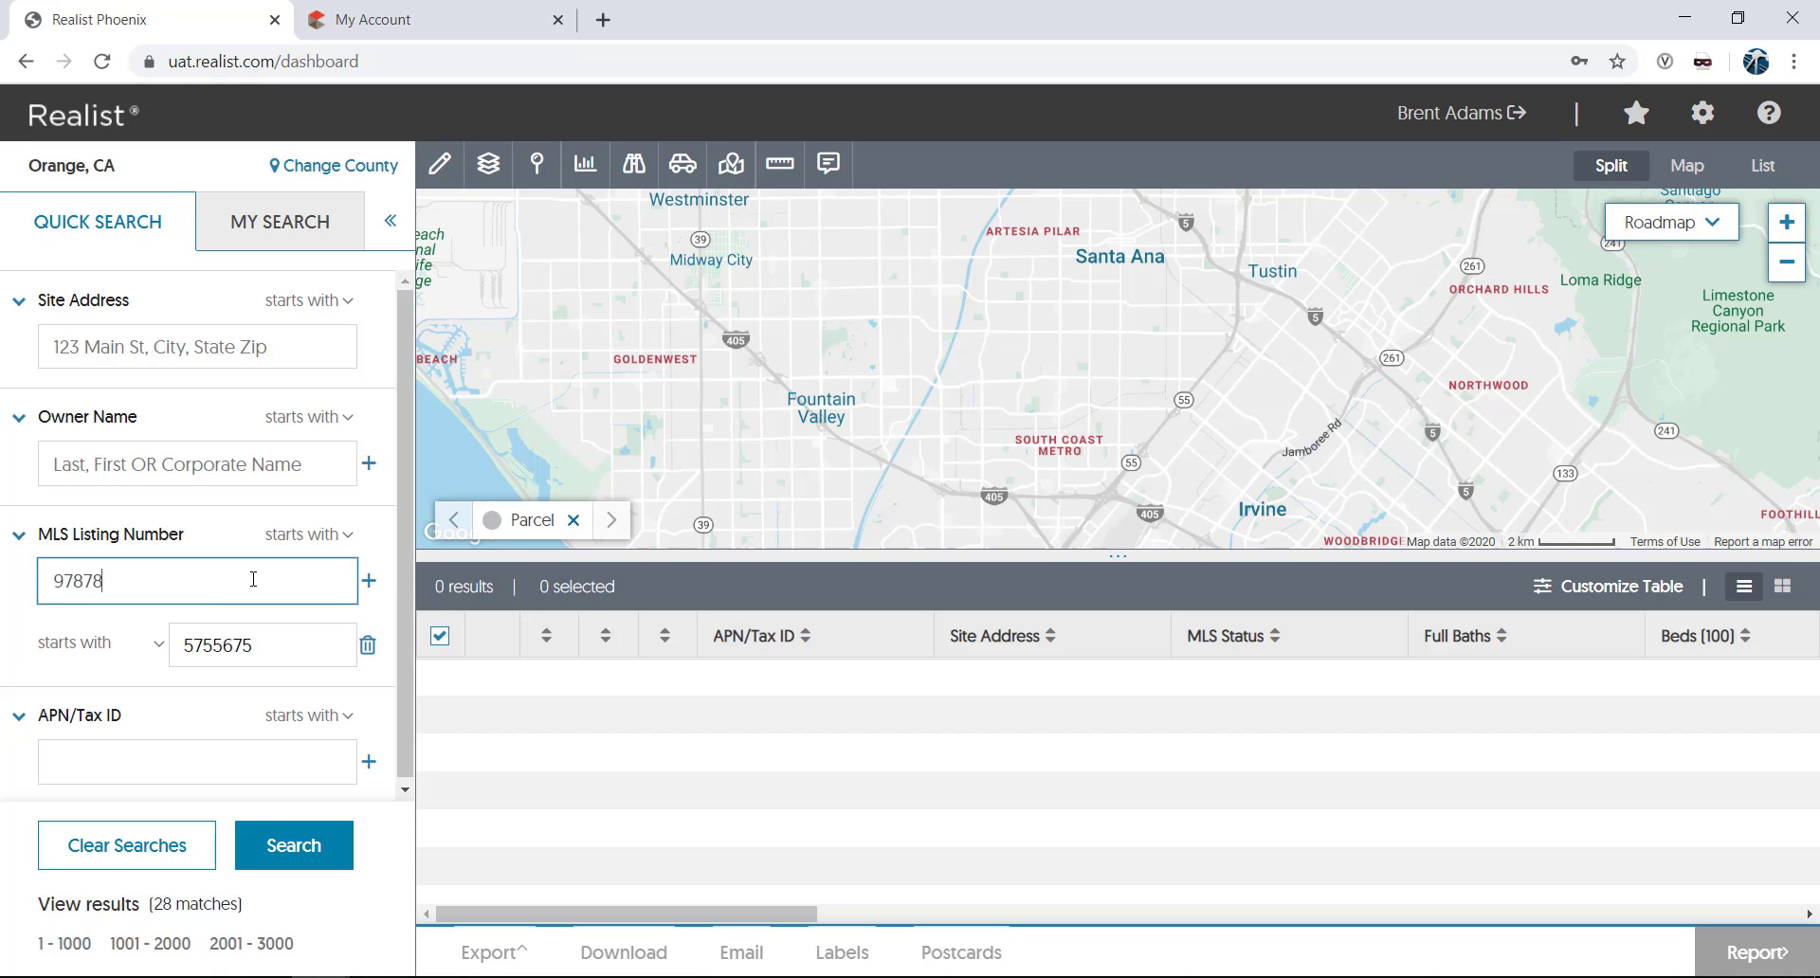
{"action": "type", "text": "78"}
{"action": "left_click", "coordinate": [371, 583]}
{"action": "left_click", "coordinate": [154, 576]}
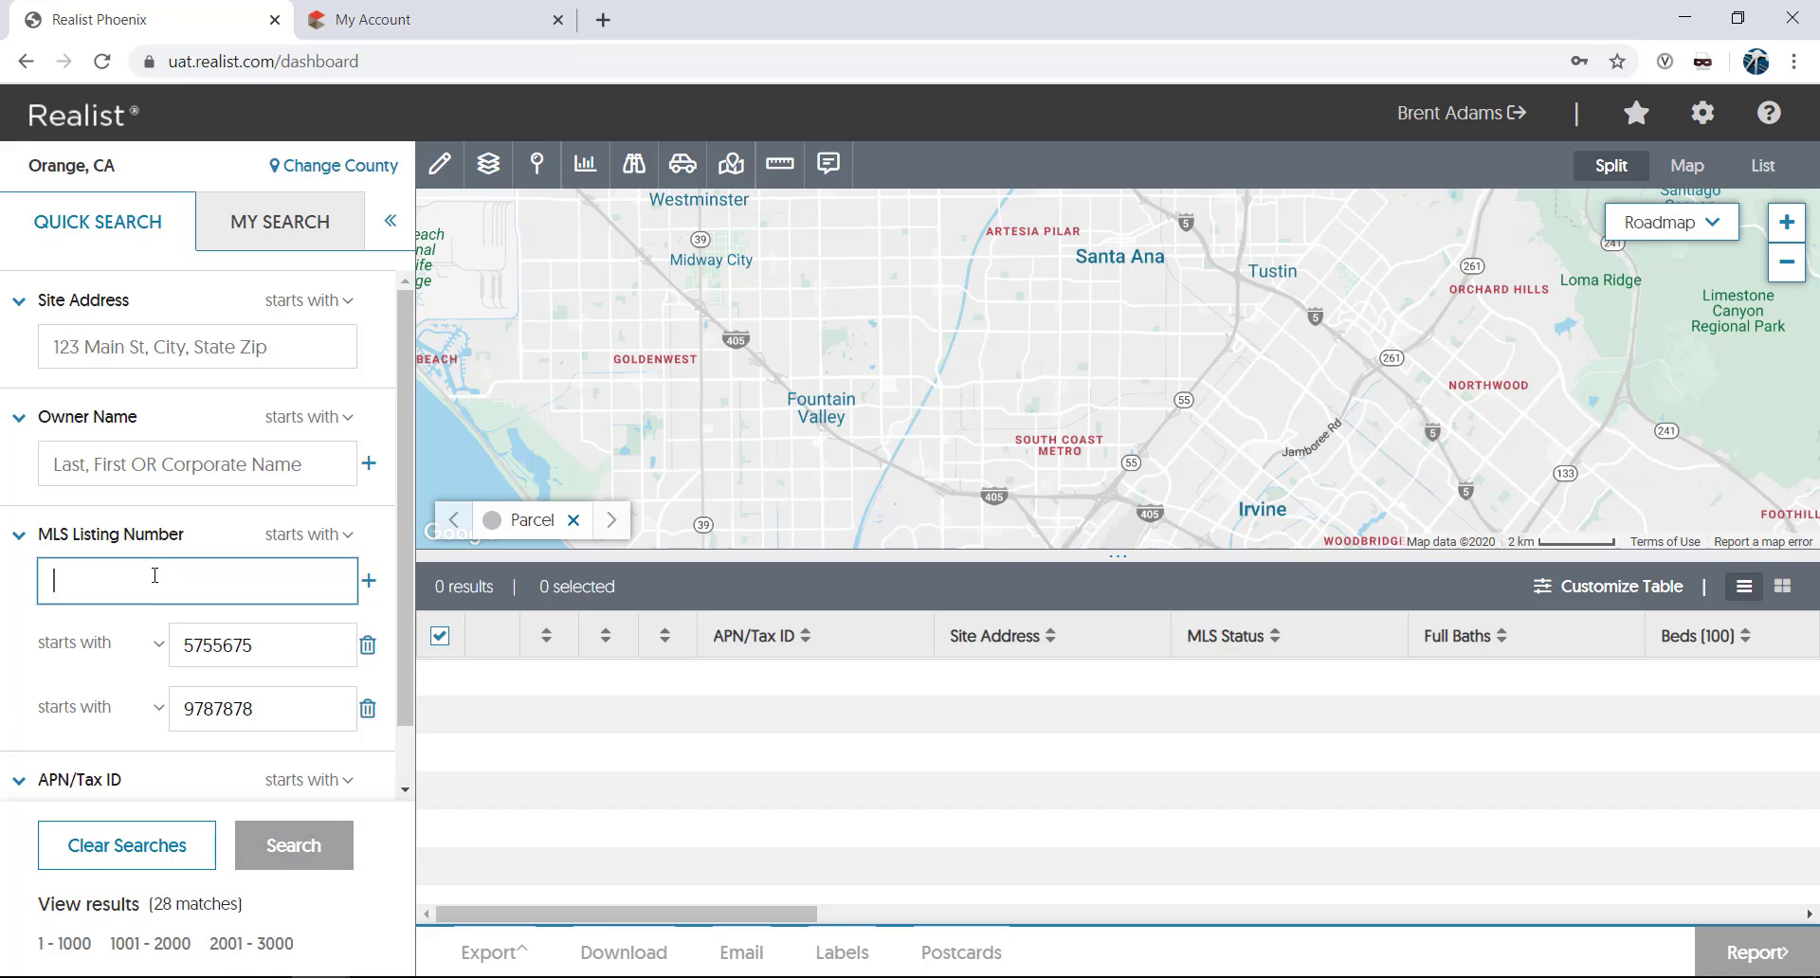
{"action": "type", "text": "333444"}
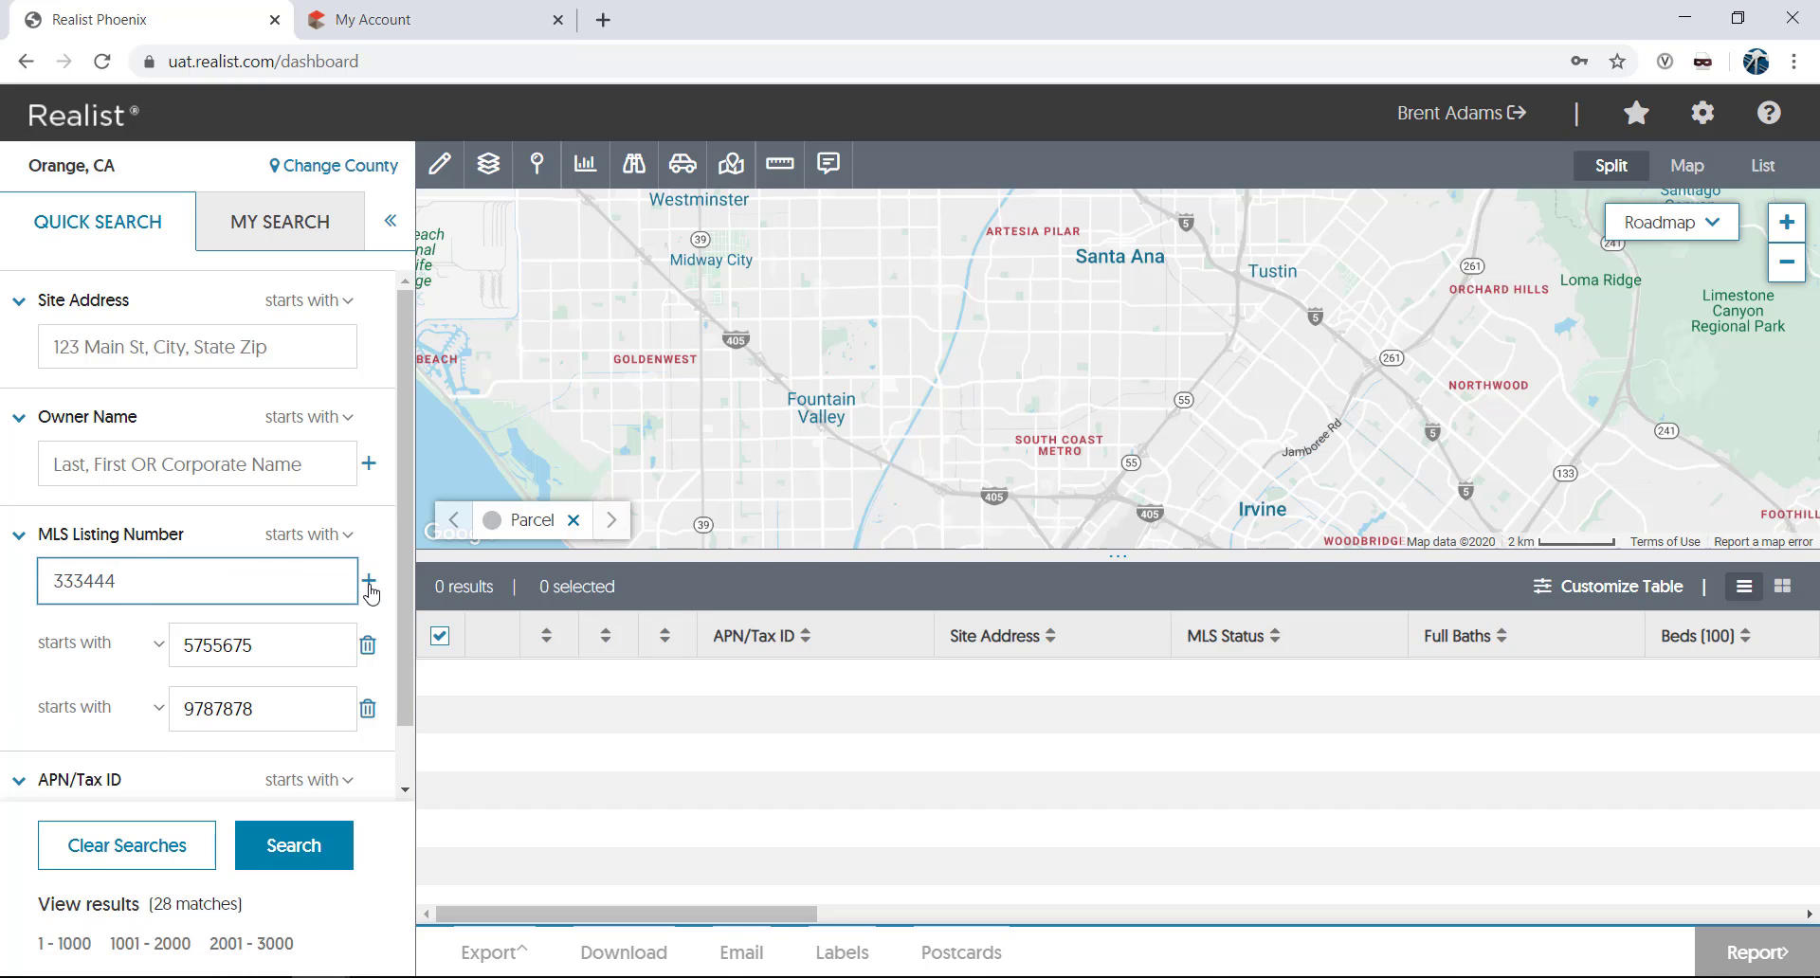
{"action": "left_click", "coordinate": [369, 584]}
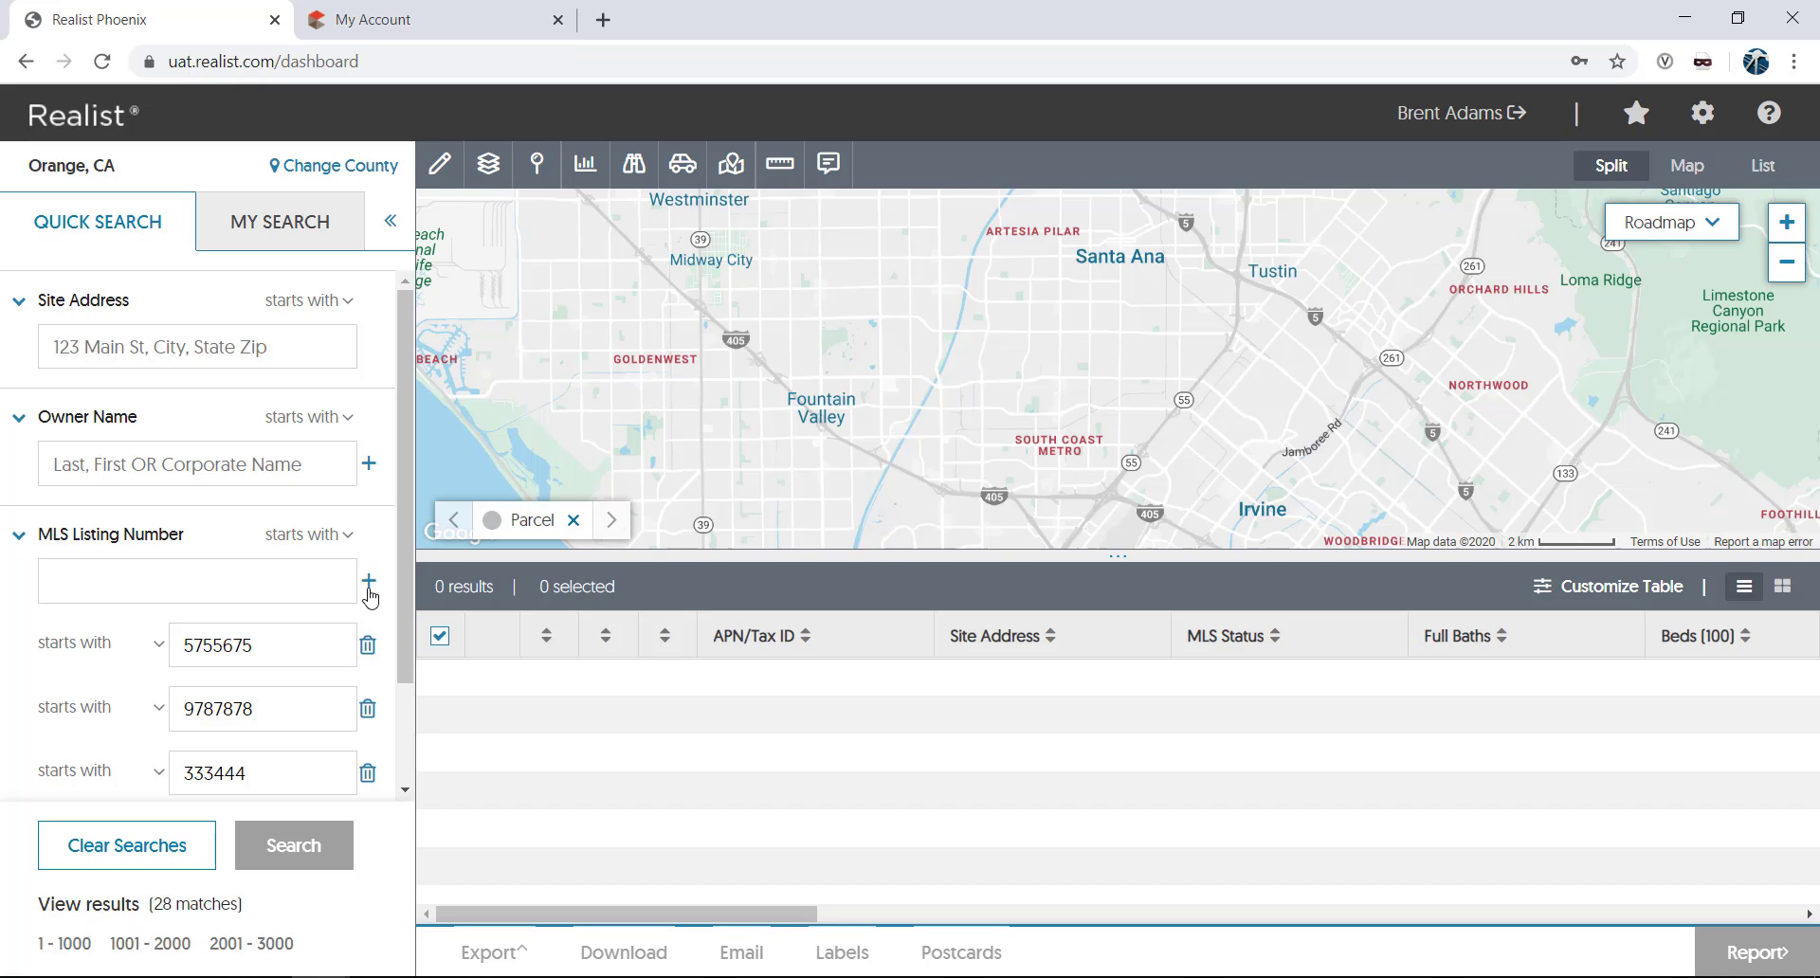
Step: Delete all three MLS number rows and switch to My Search
{"action": "left_click", "coordinate": [367, 645]}
{"action": "left_click", "coordinate": [368, 646]}
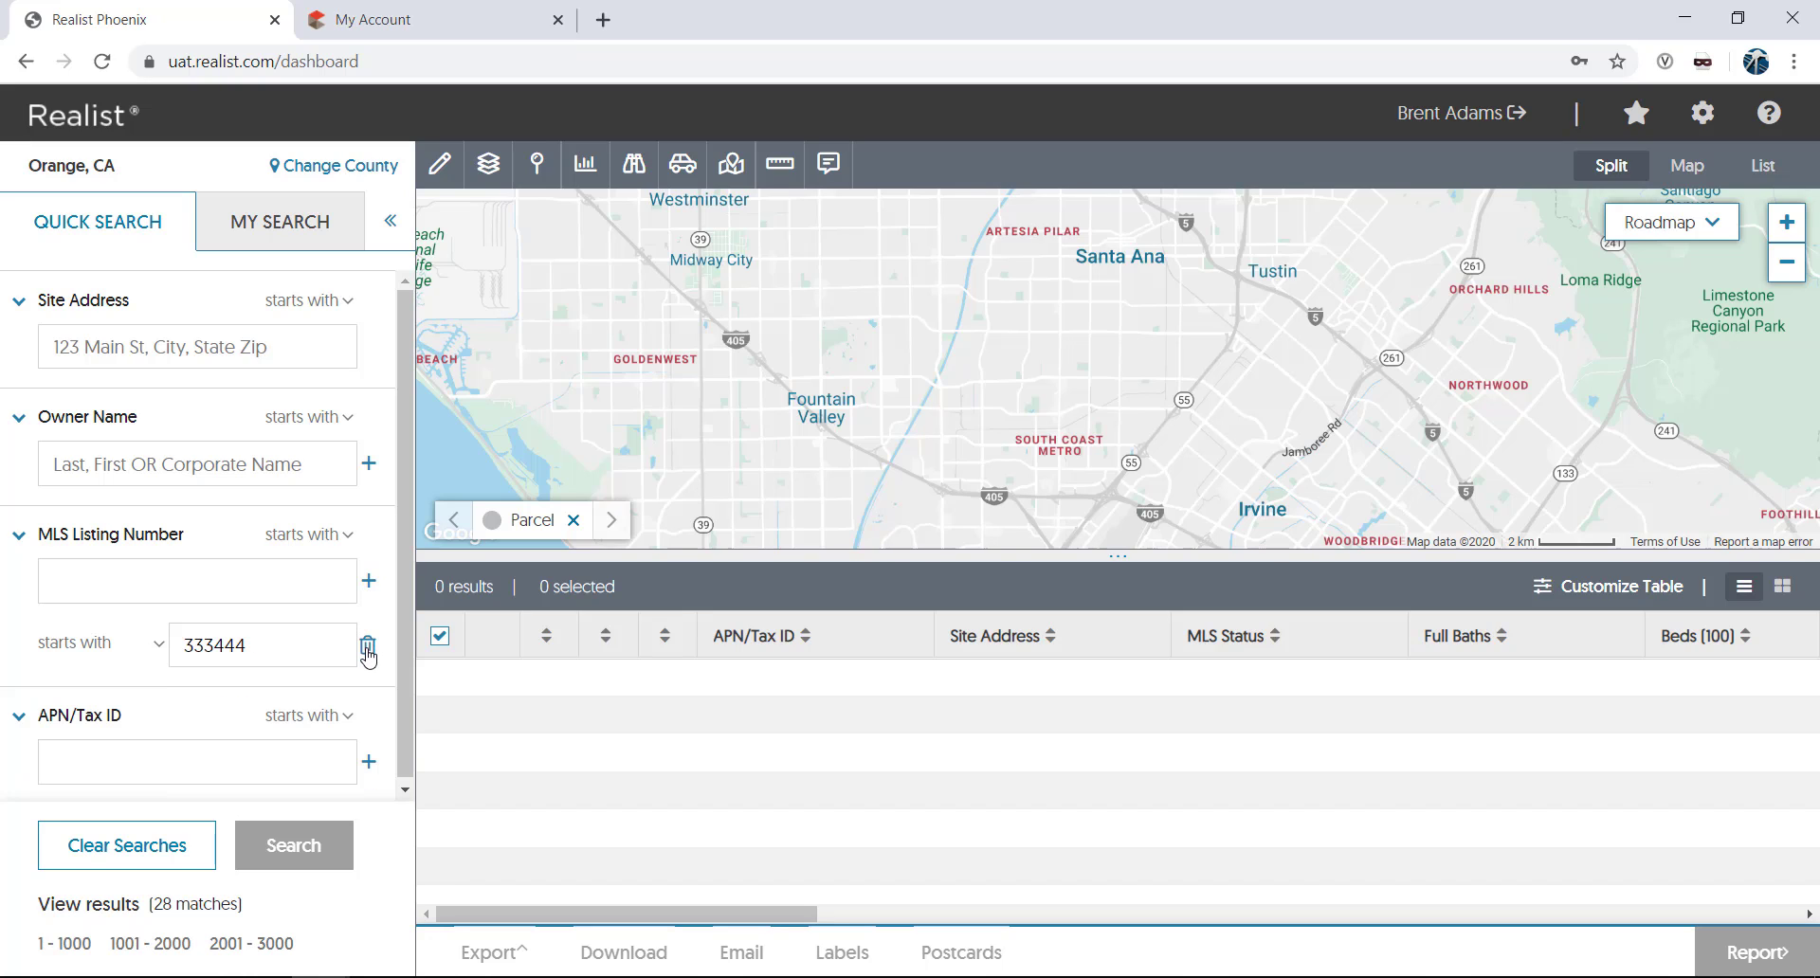
{"action": "left_click", "coordinate": [367, 644]}
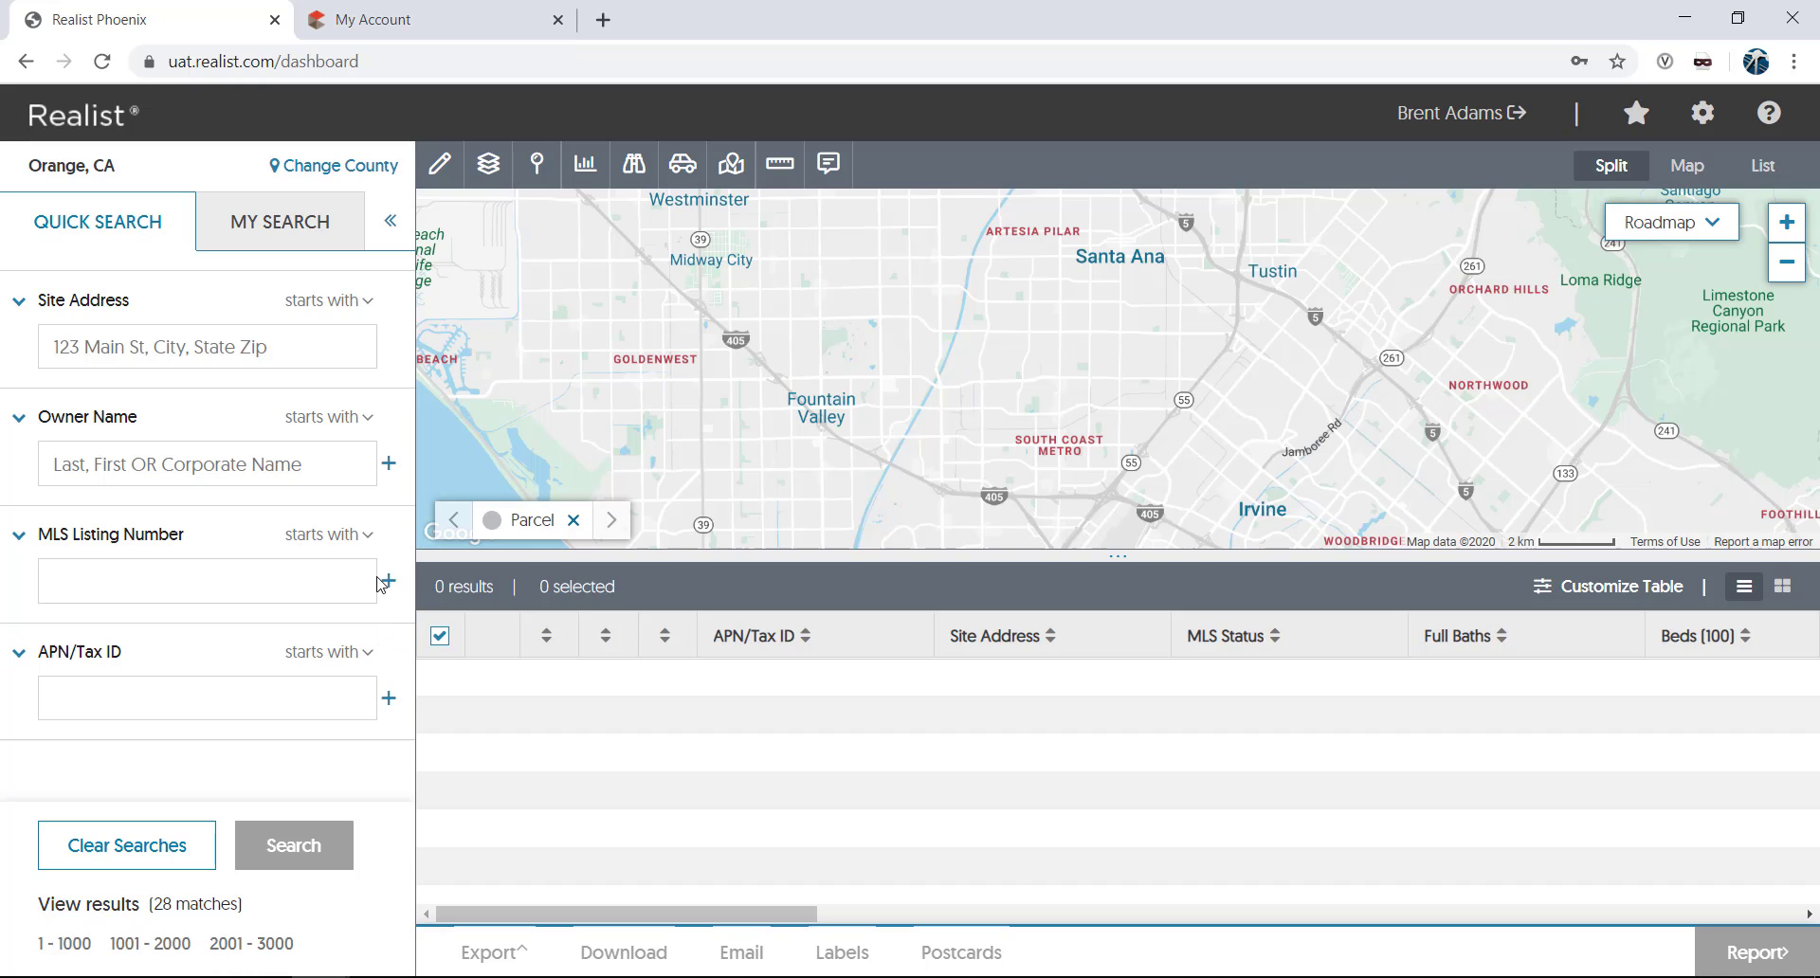
{"action": "left_click", "coordinate": [290, 237]}
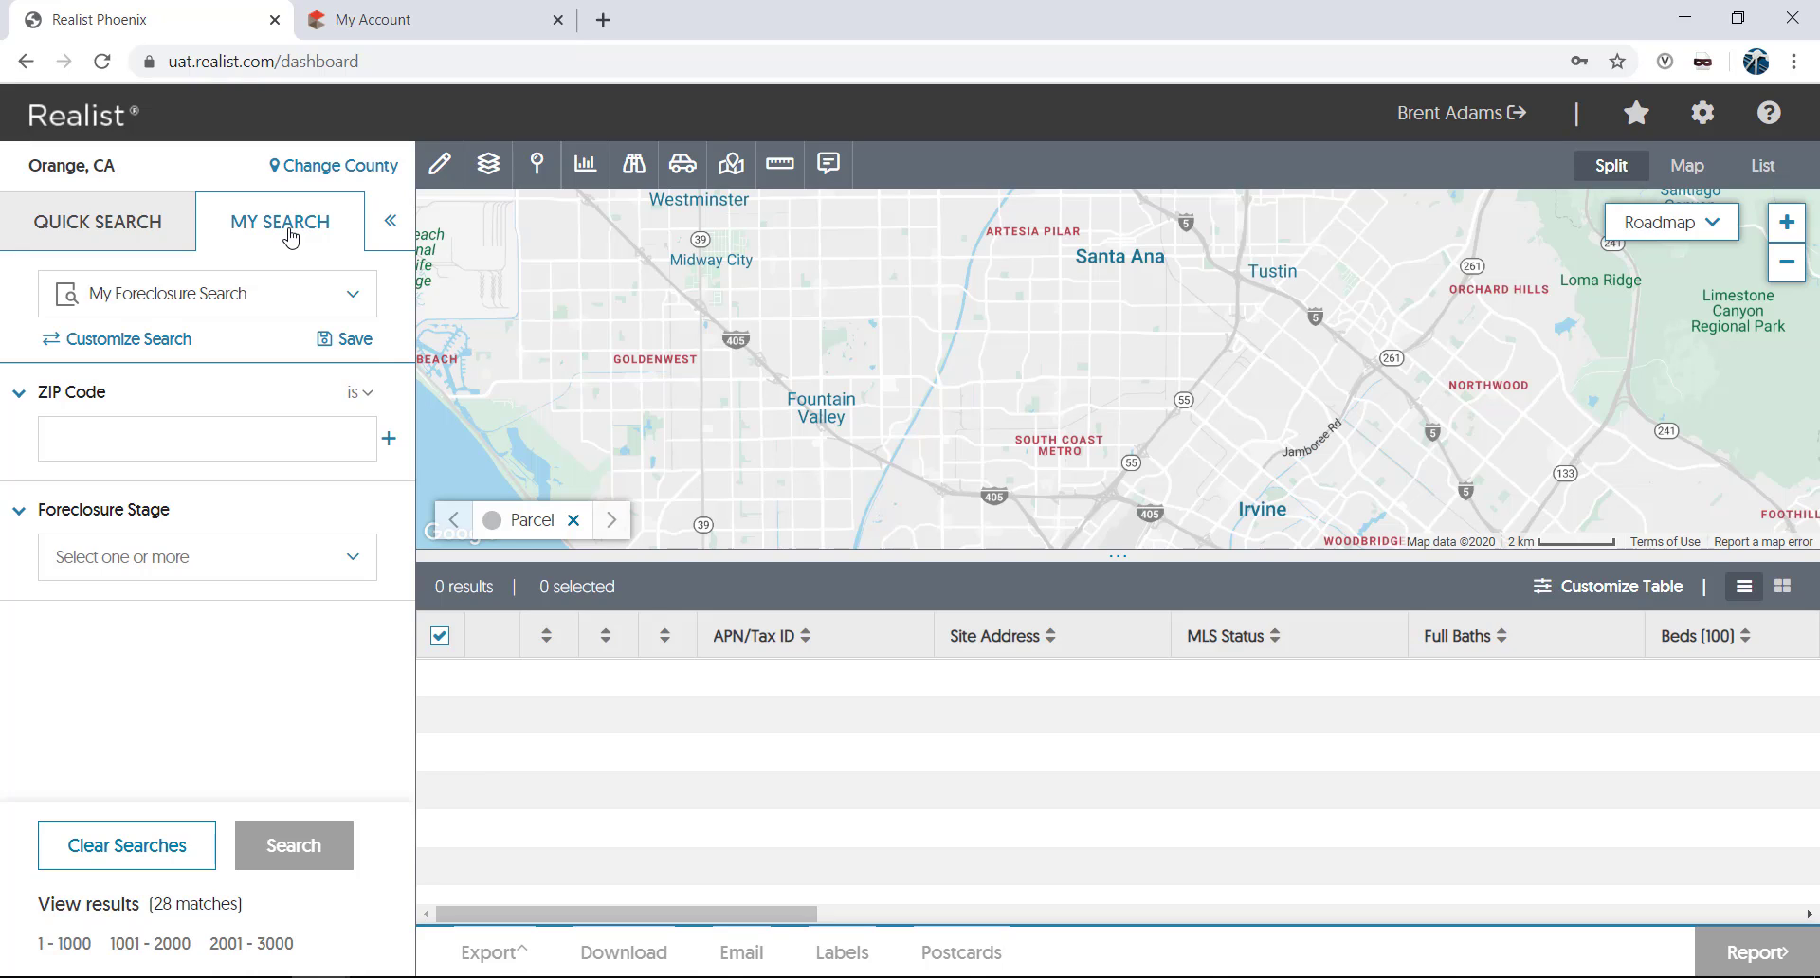
Step: Load My Foreclosure Search, then reopen the saved-search list showing Foreclosure Search 92707
{"action": "left_click", "coordinate": [352, 296]}
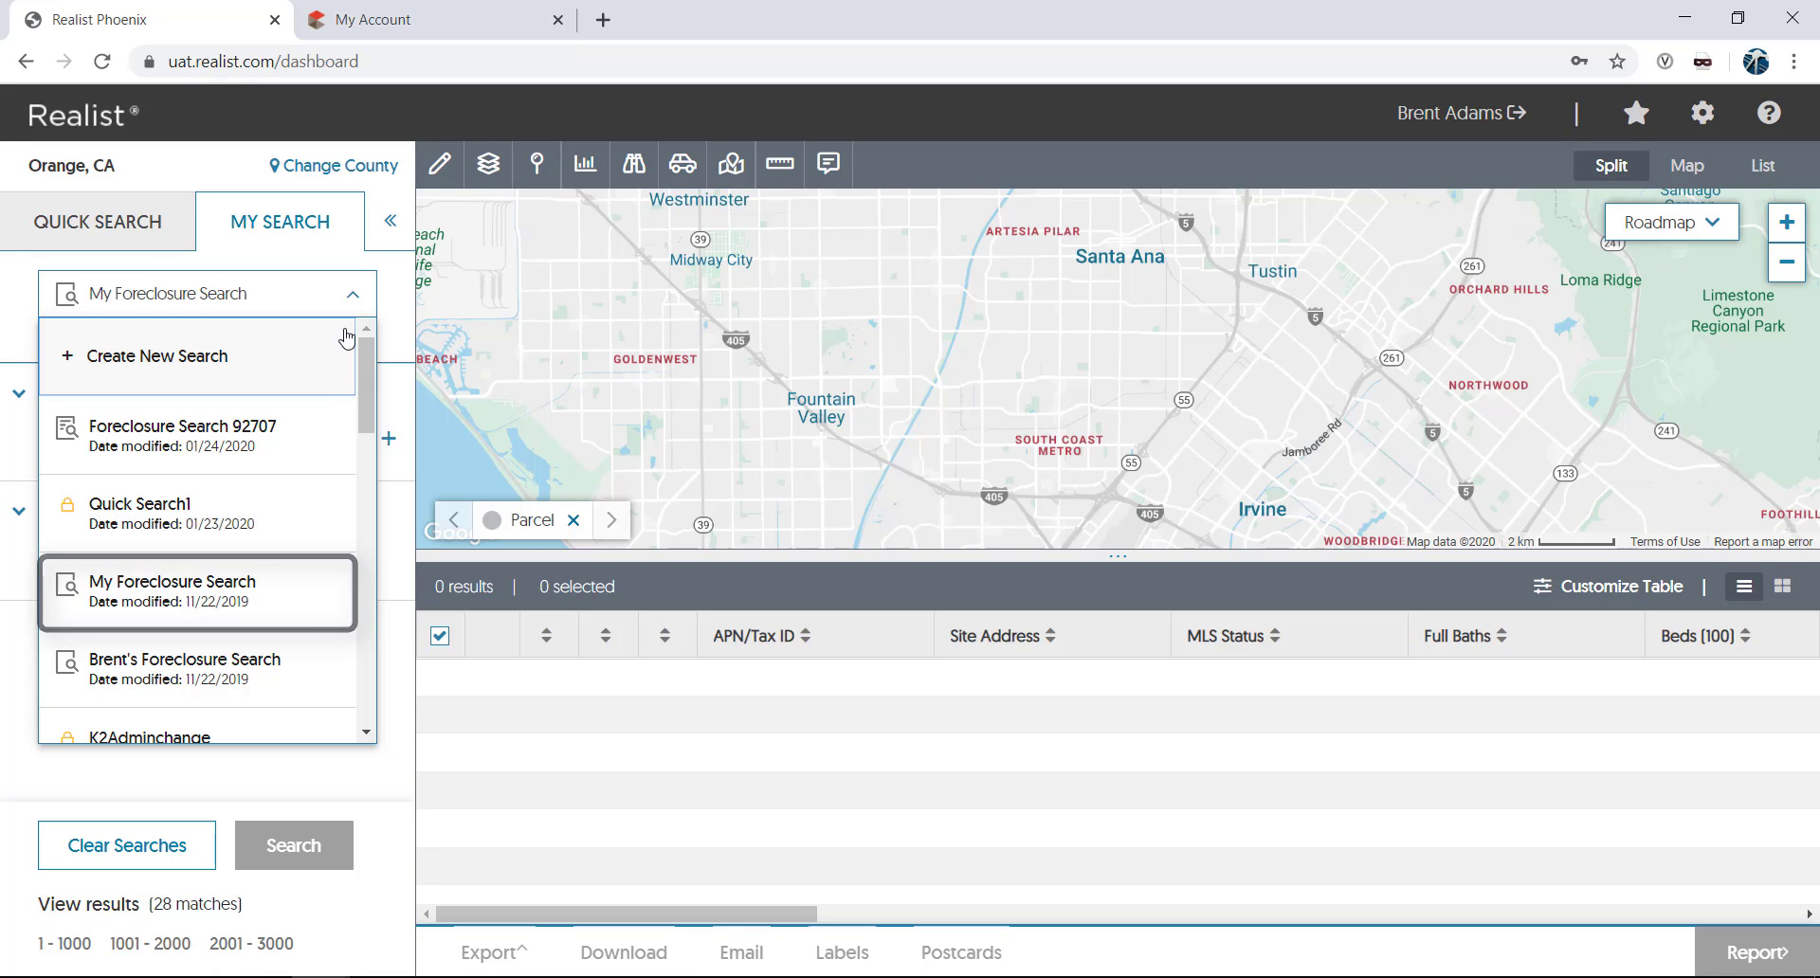
{"action": "left_click", "coordinate": [218, 589]}
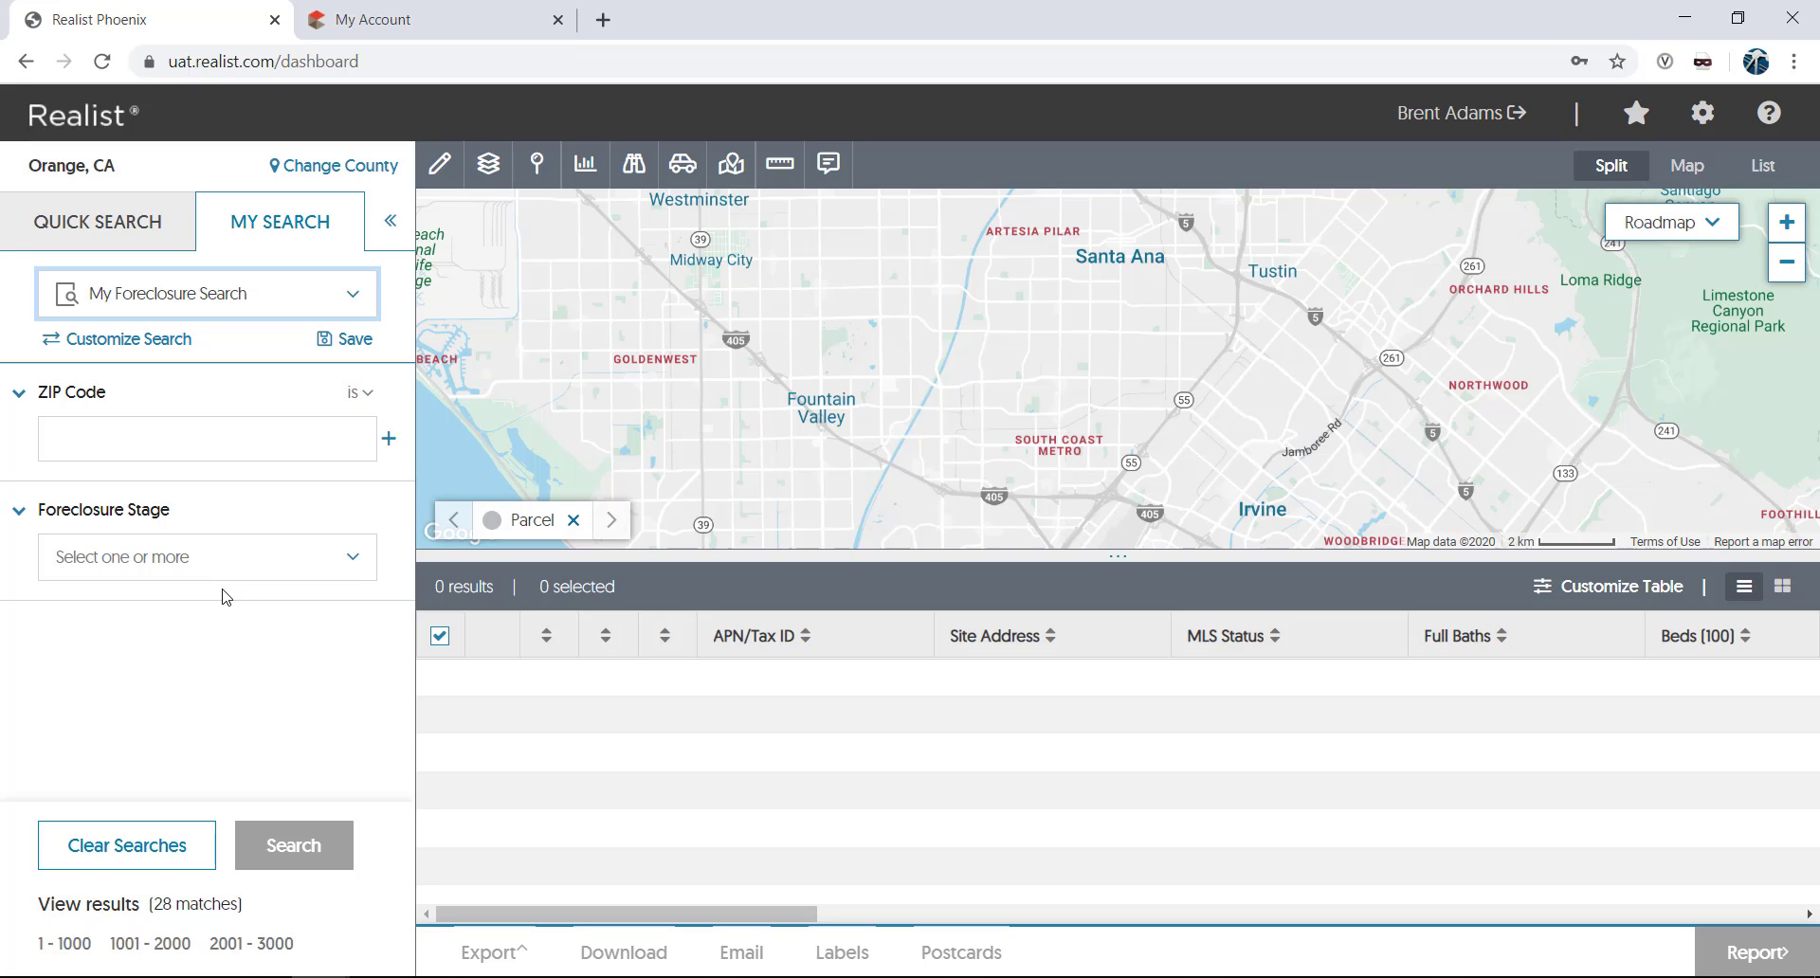
{"action": "left_click", "coordinate": [356, 298]}
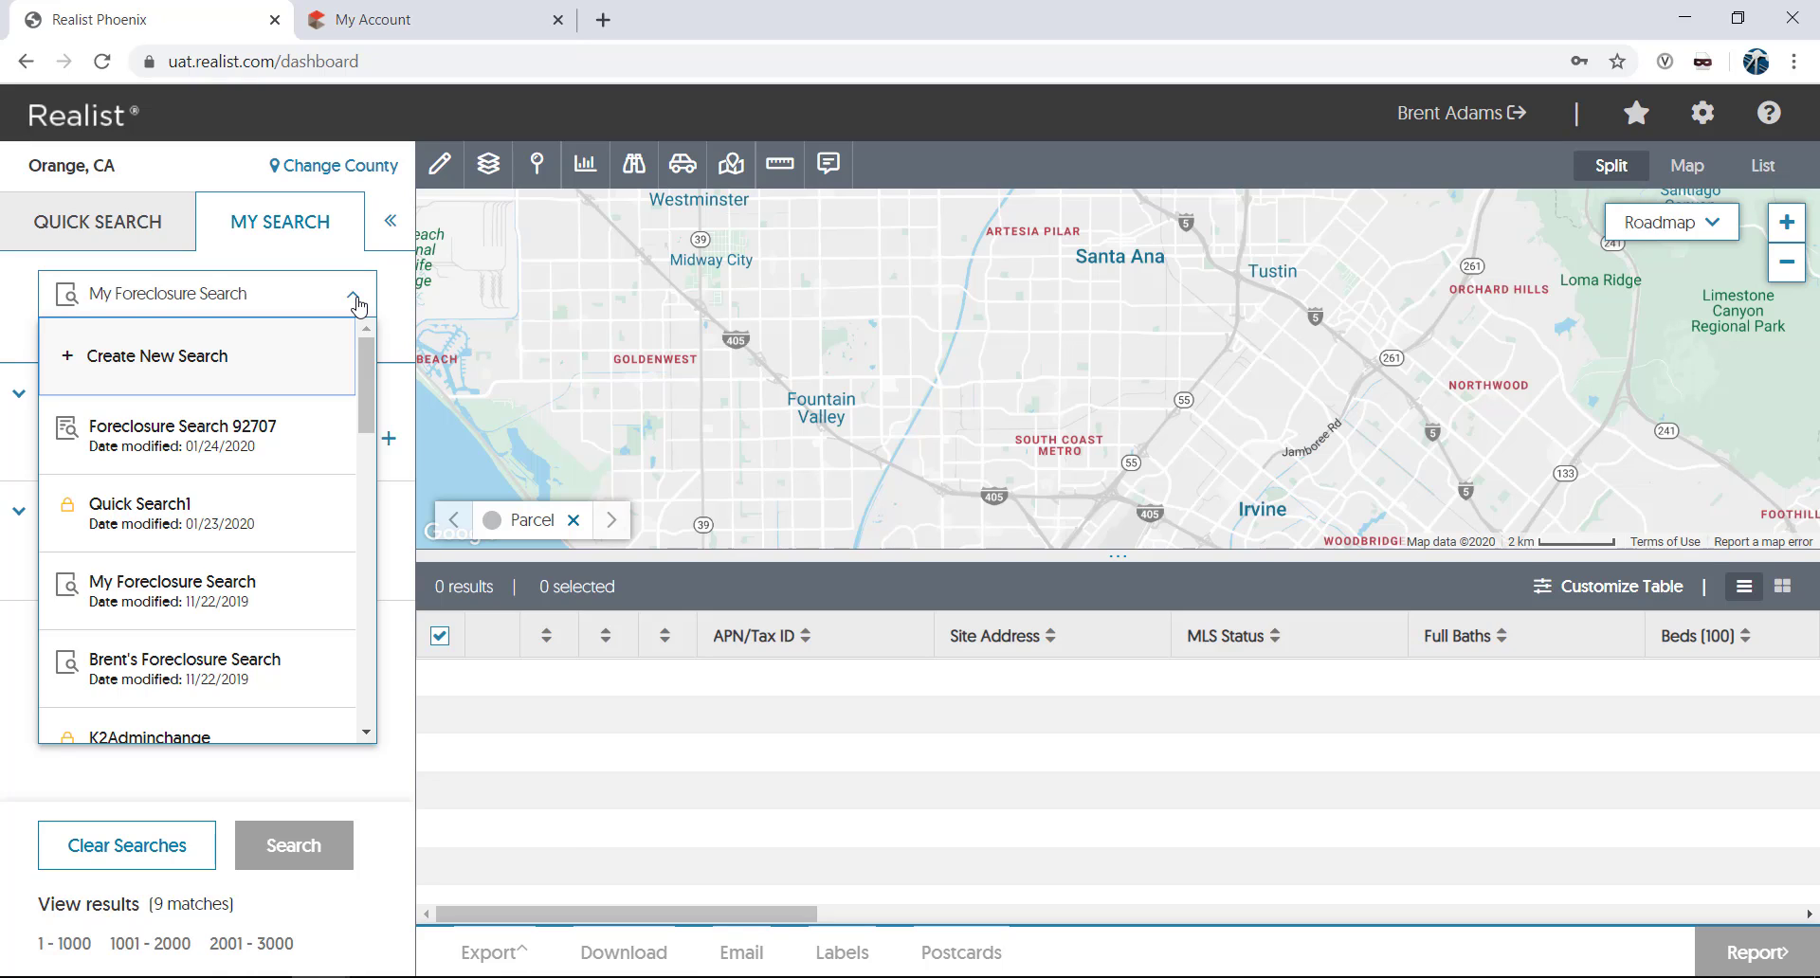
Step: Load Foreclosure Search 92707, run it for 9 results, then clear its stage and ZIP criteria
{"action": "left_click", "coordinate": [204, 448]}
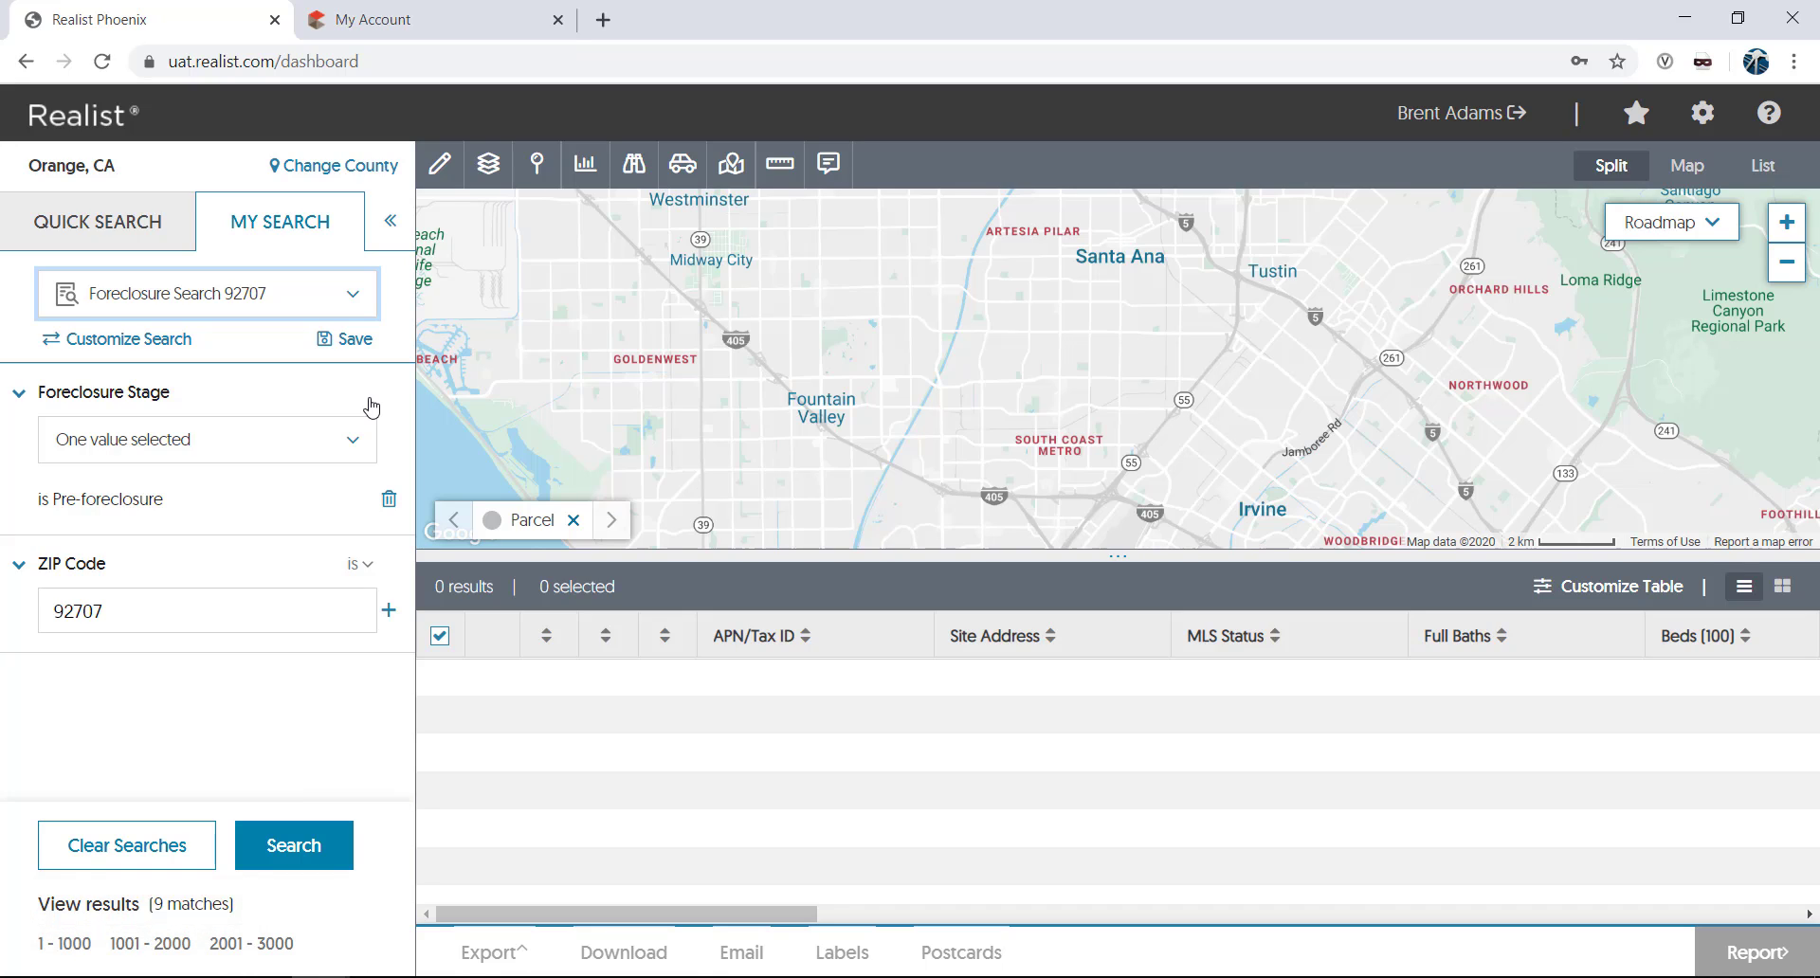
{"action": "left_click", "coordinate": [312, 856]}
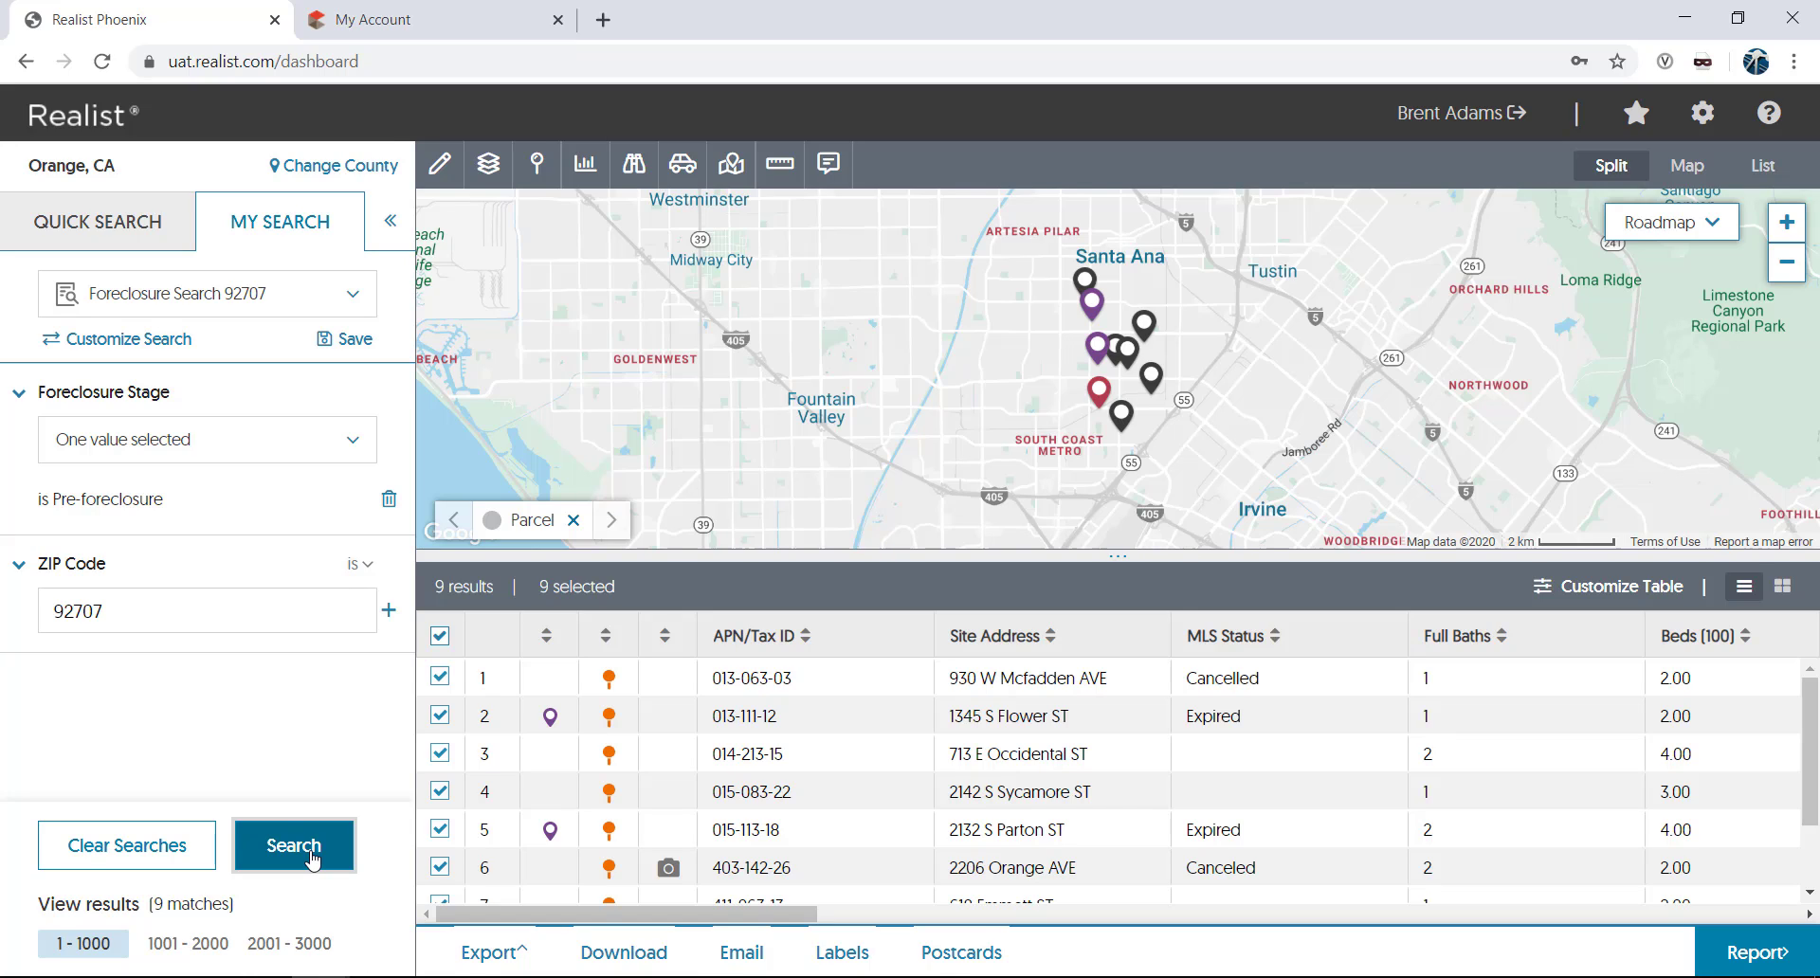
{"action": "left_click", "coordinate": [159, 847]}
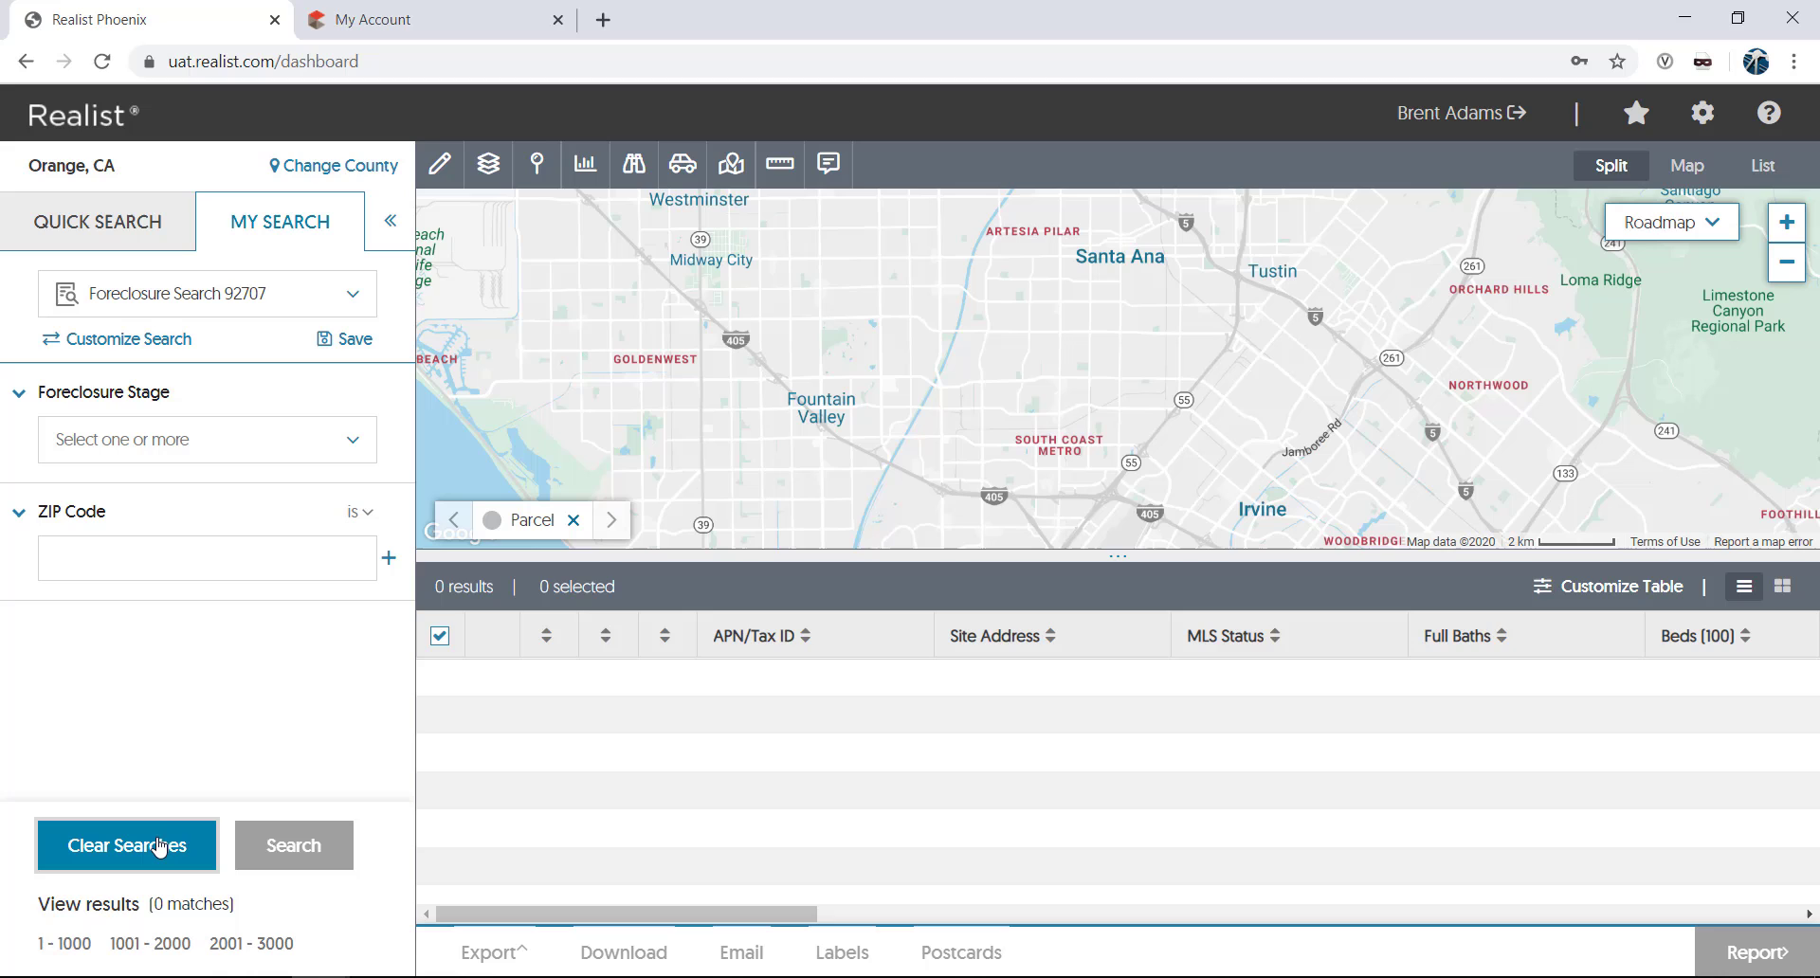
Step: Add the Characteristics attribute County Use1 to Foreclosure Search 92707, save and apply
{"action": "left_click", "coordinate": [148, 342]}
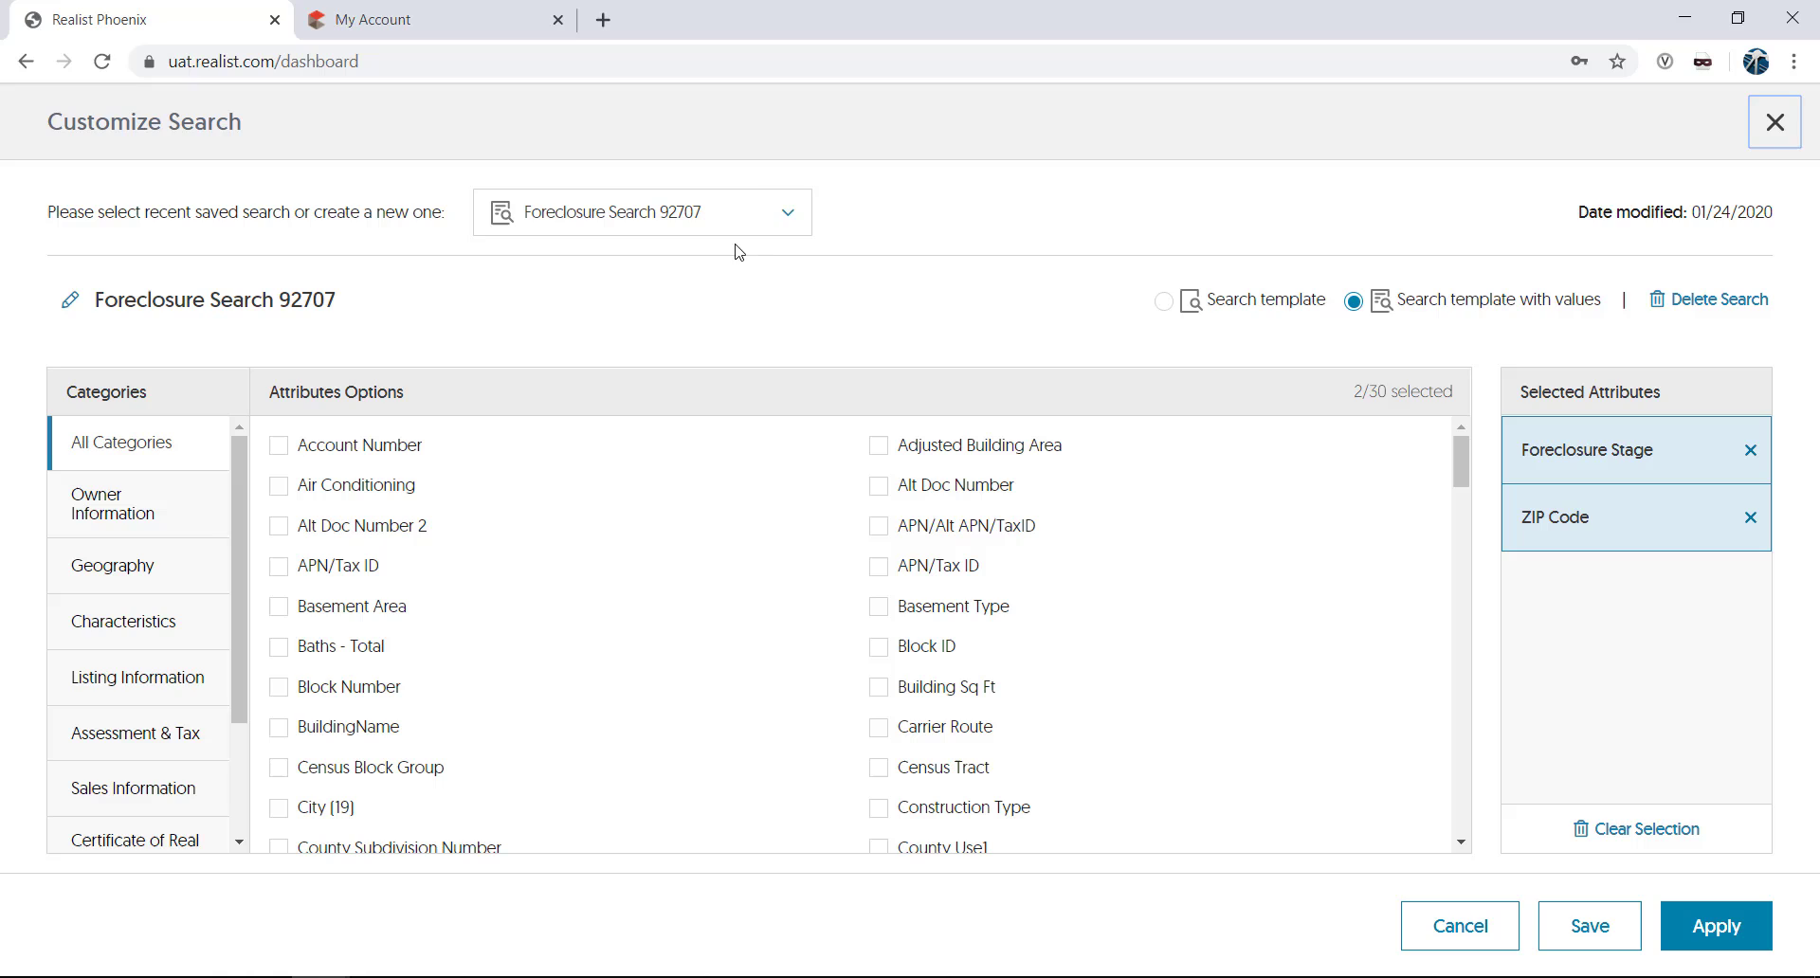
{"action": "left_click", "coordinate": [790, 218]}
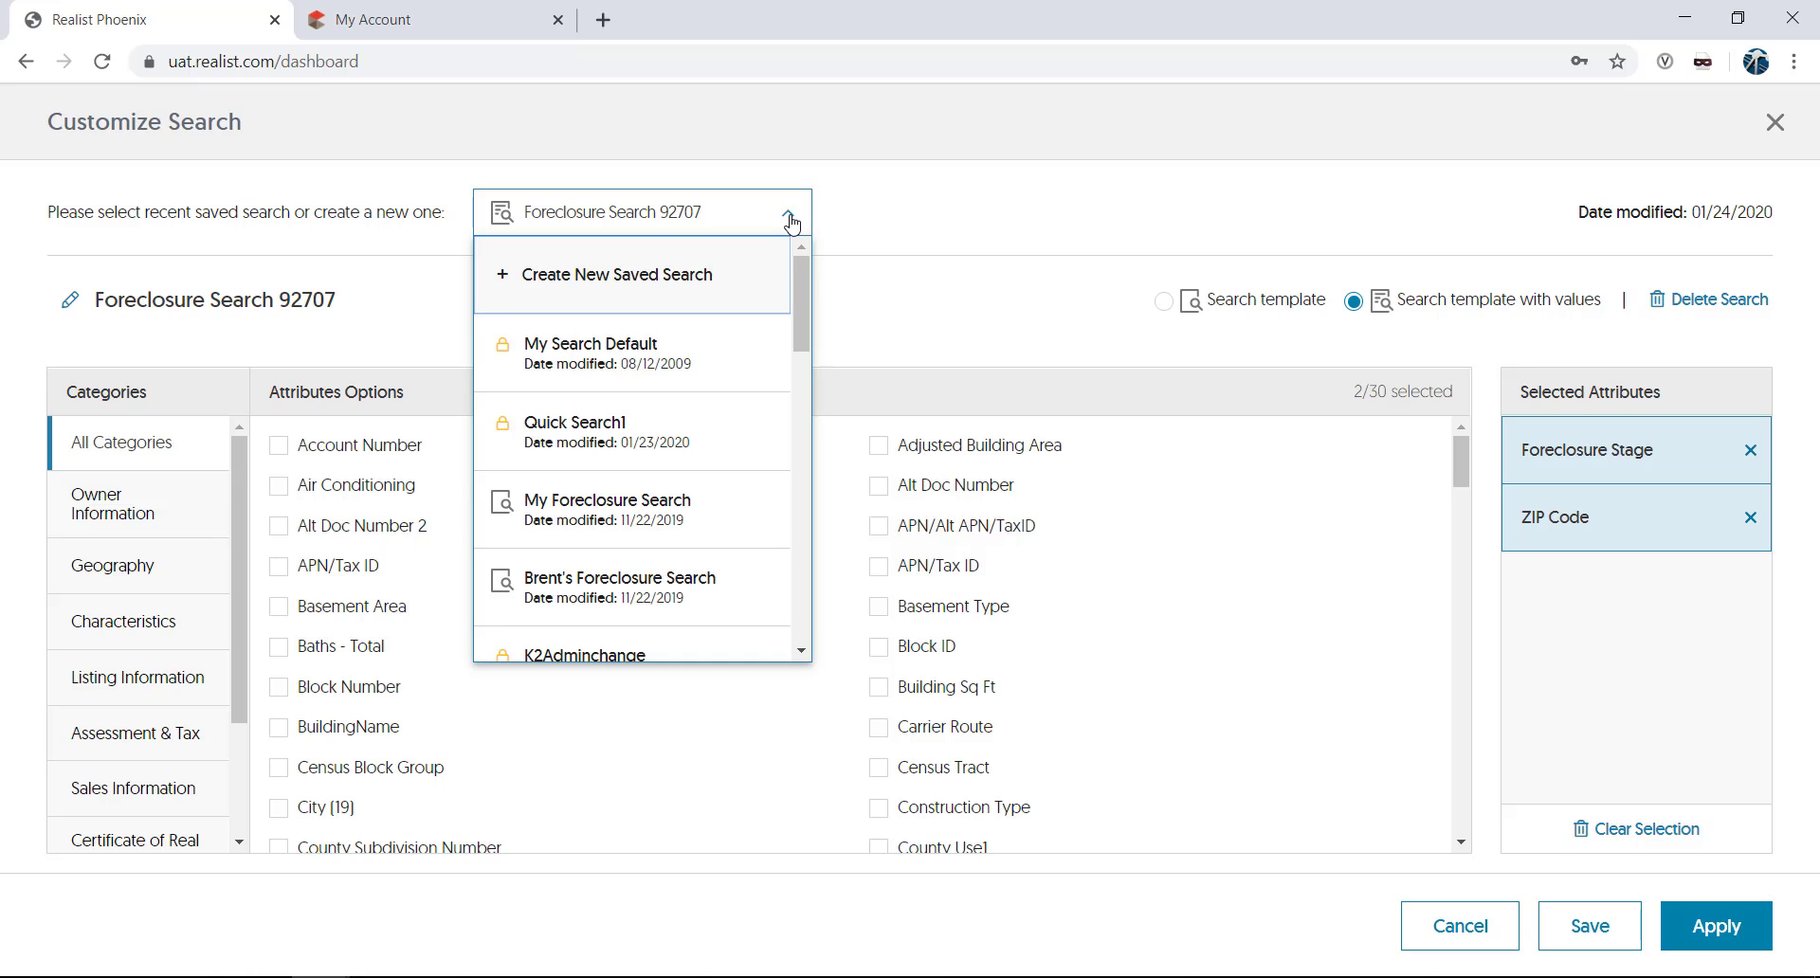
{"action": "left_click", "coordinate": [791, 219]}
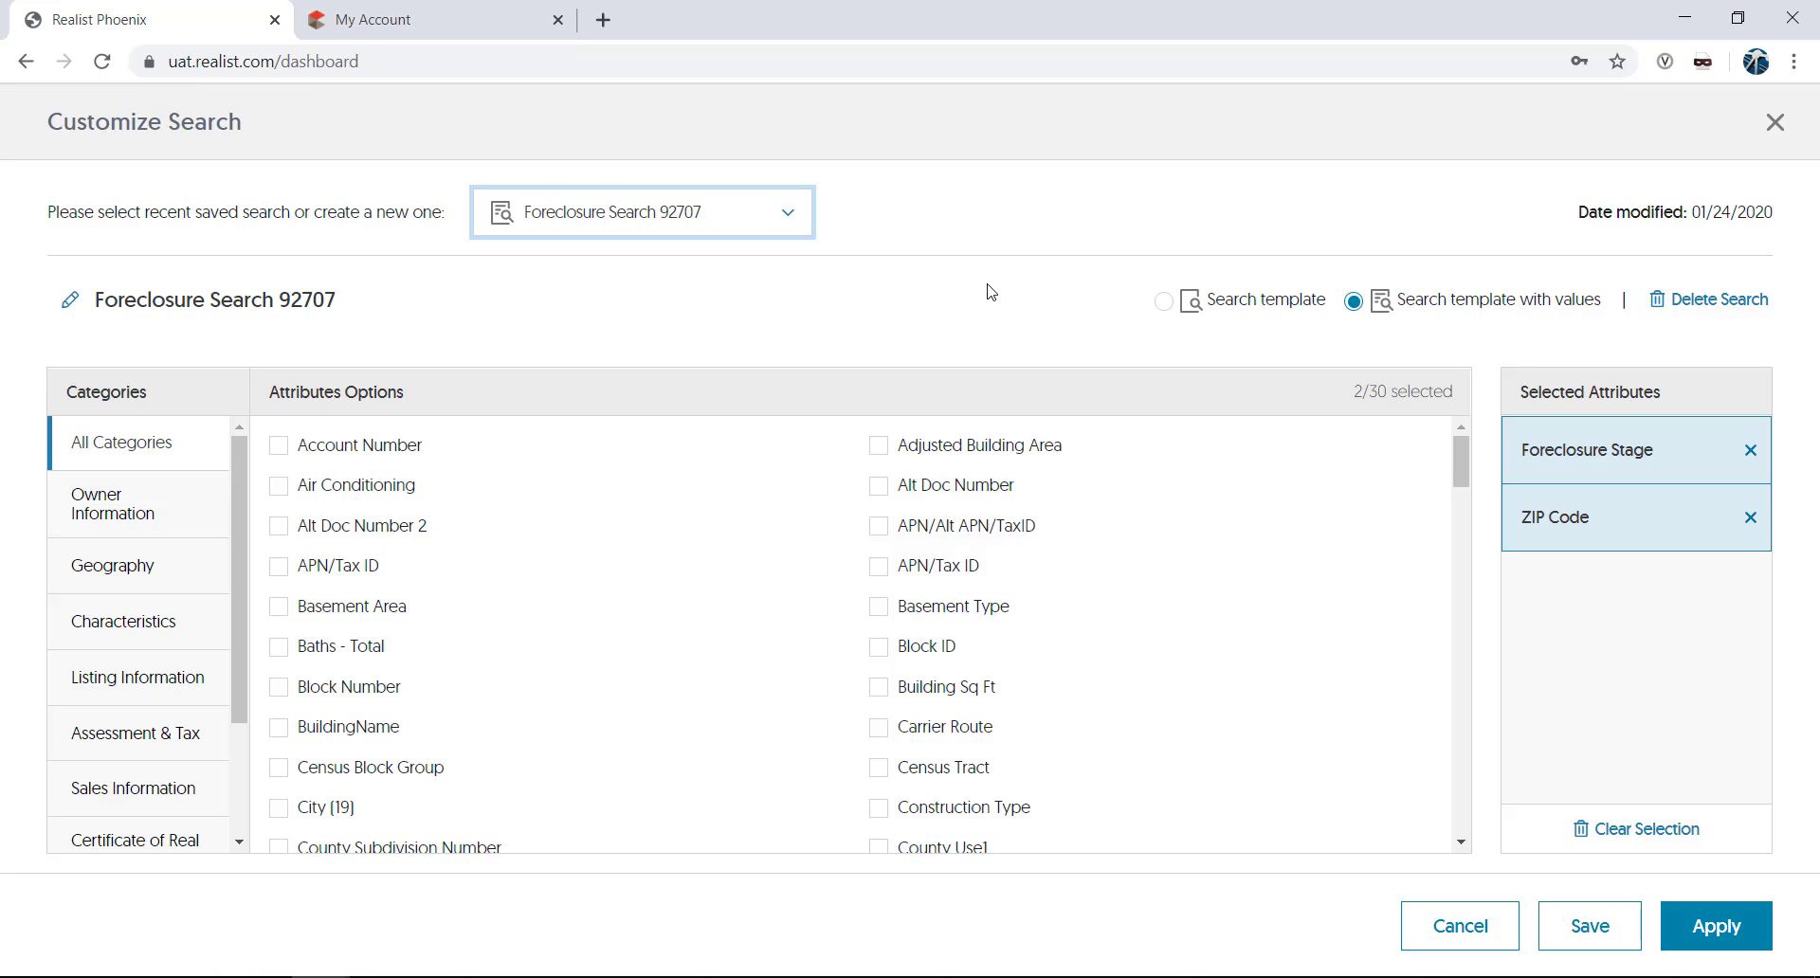
{"action": "left_click", "coordinate": [142, 626]}
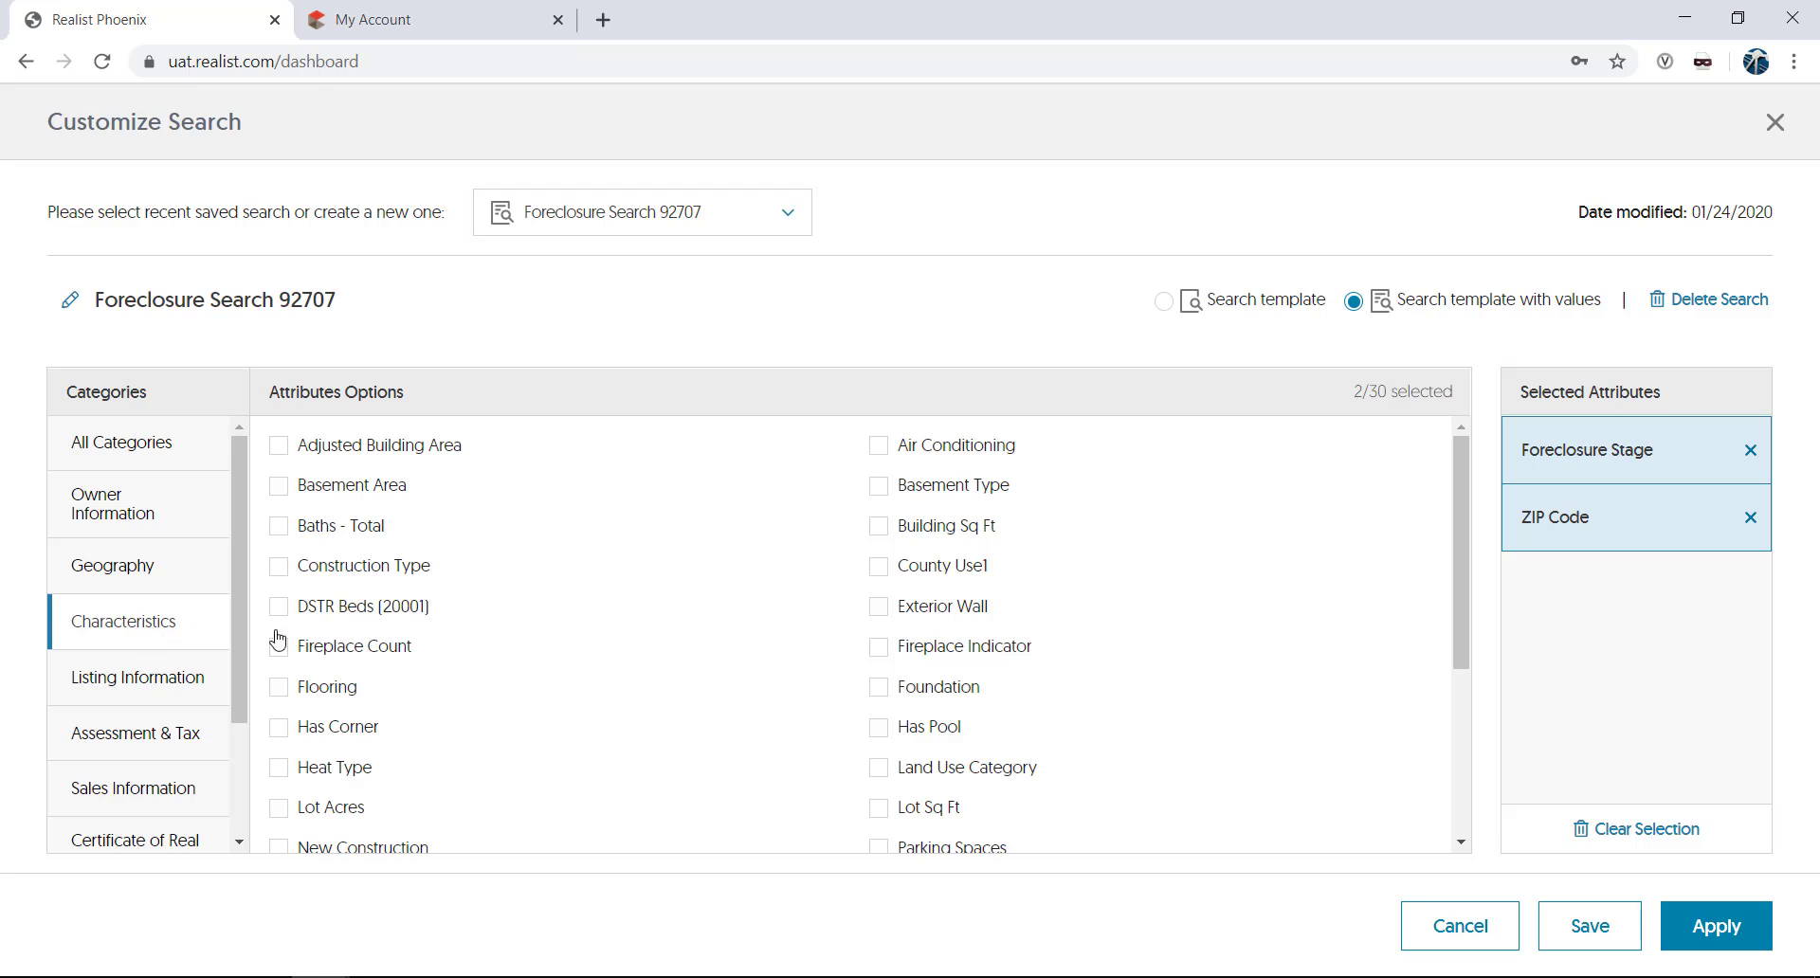
{"action": "left_click", "coordinate": [880, 567]}
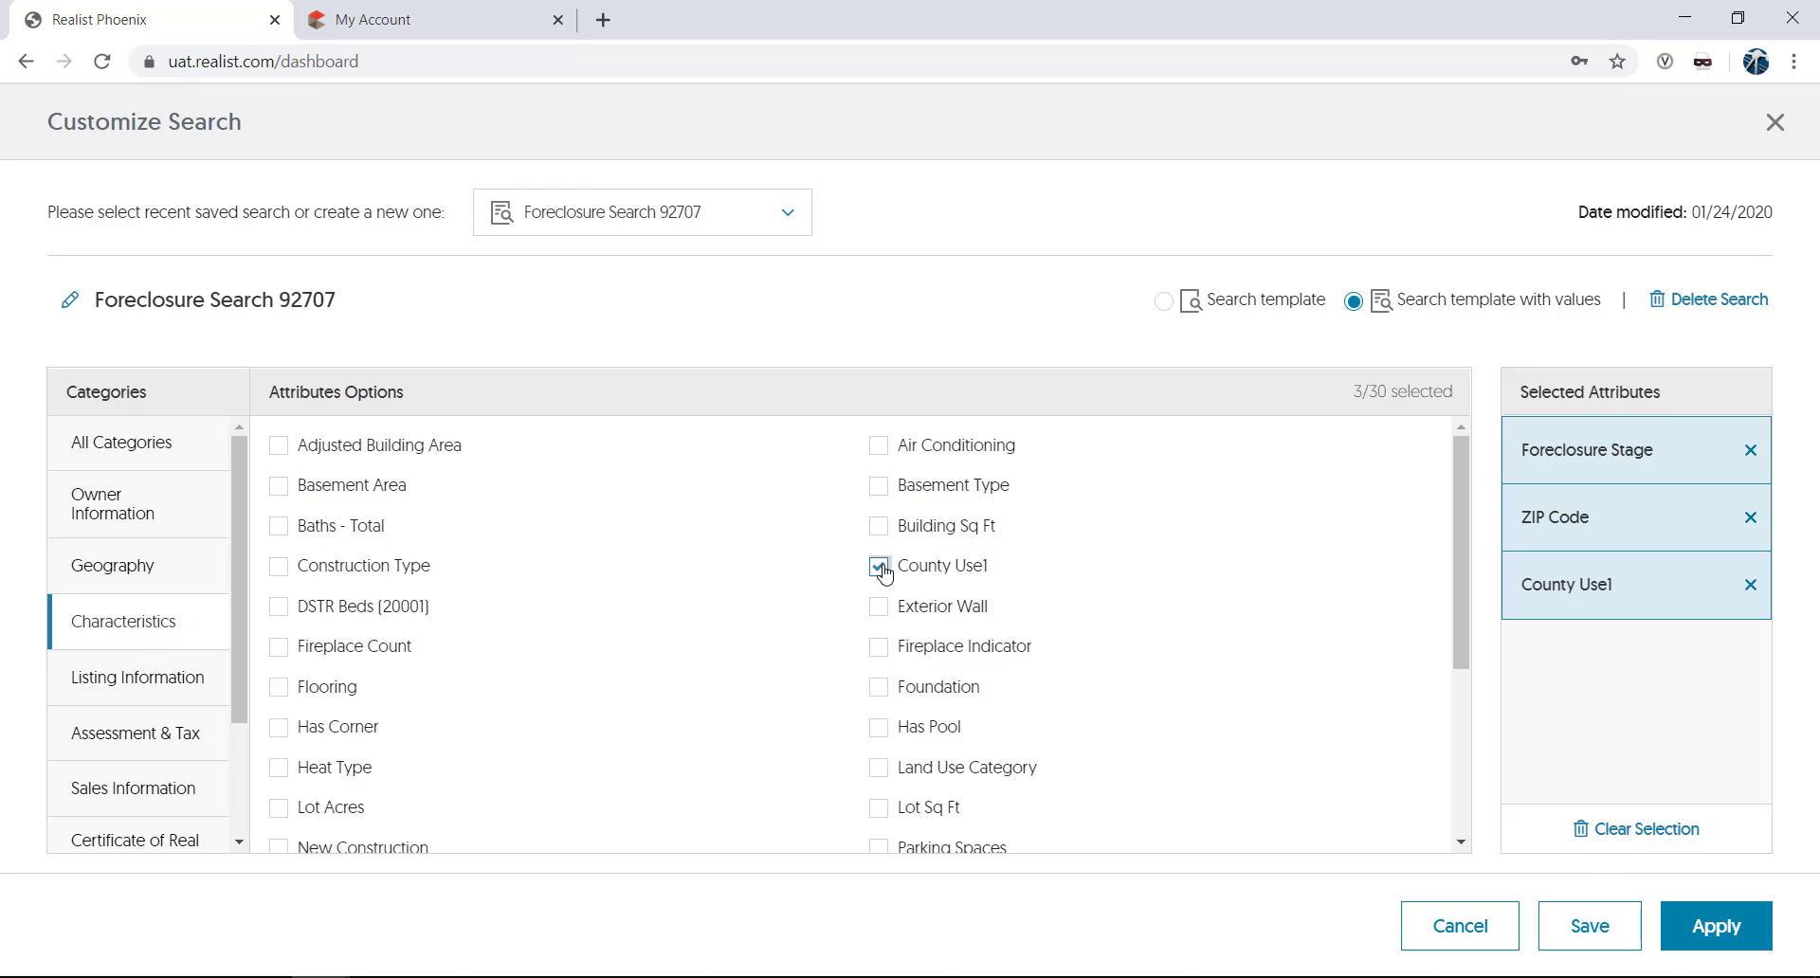
{"action": "left_click", "coordinate": [1609, 933]}
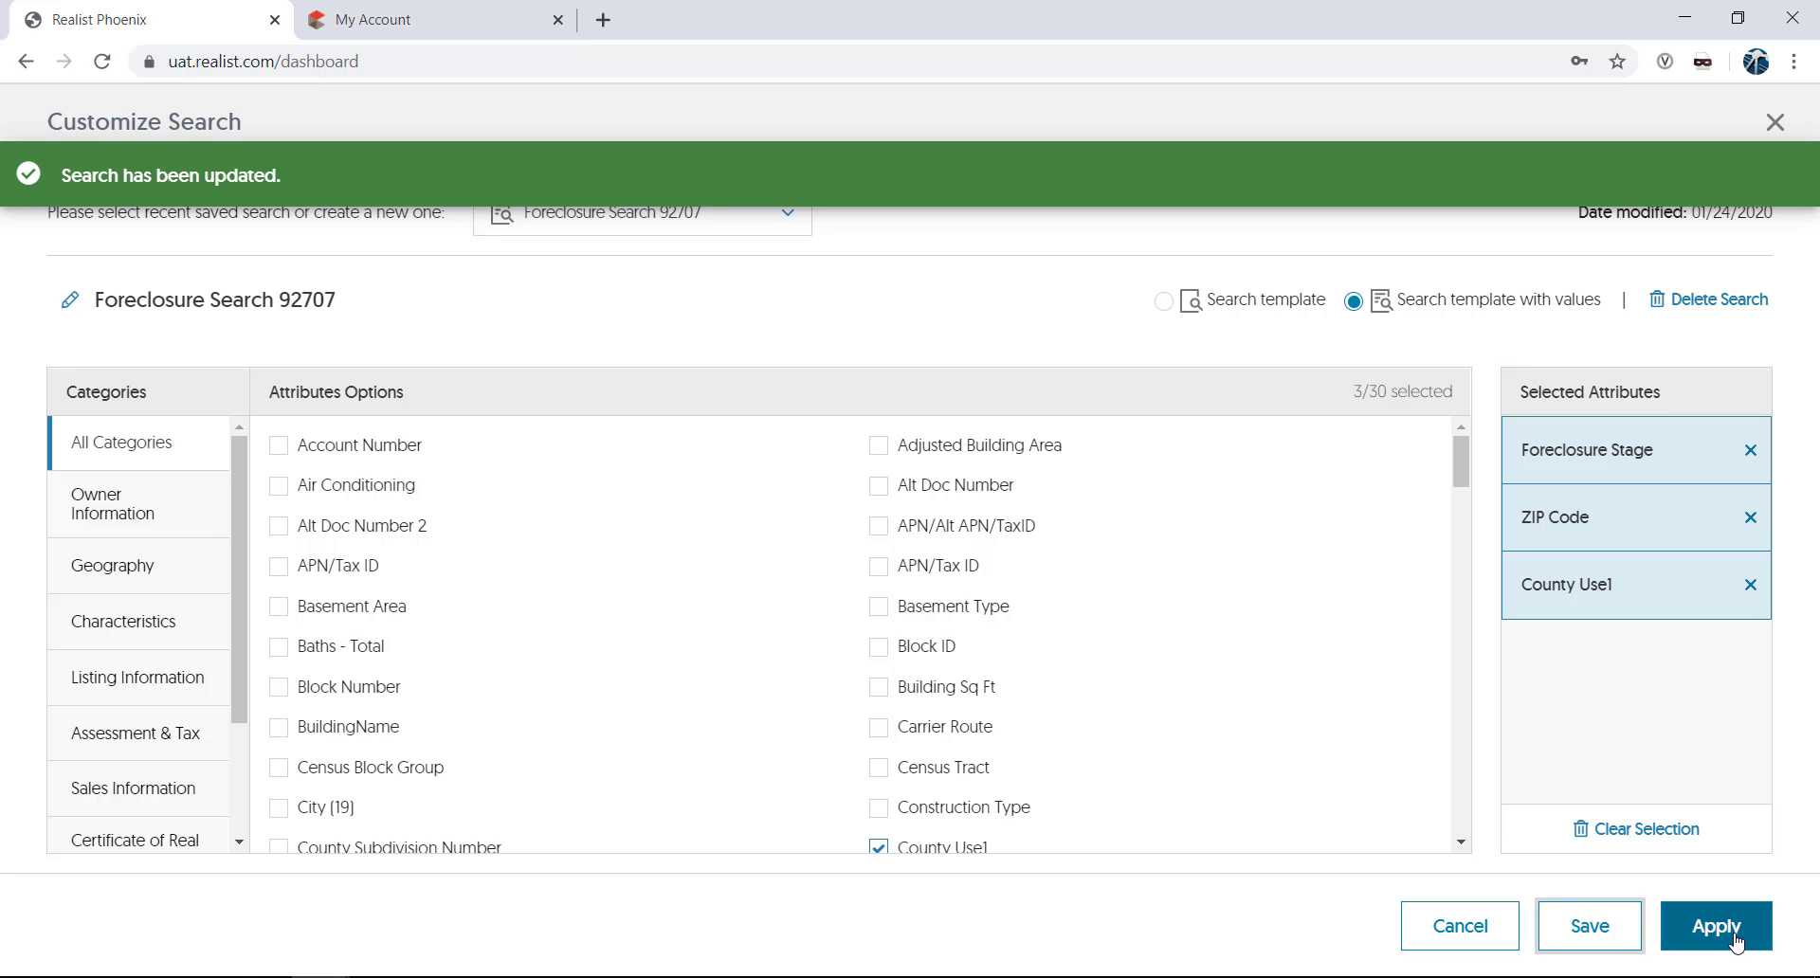
{"action": "left_click", "coordinate": [1734, 938]}
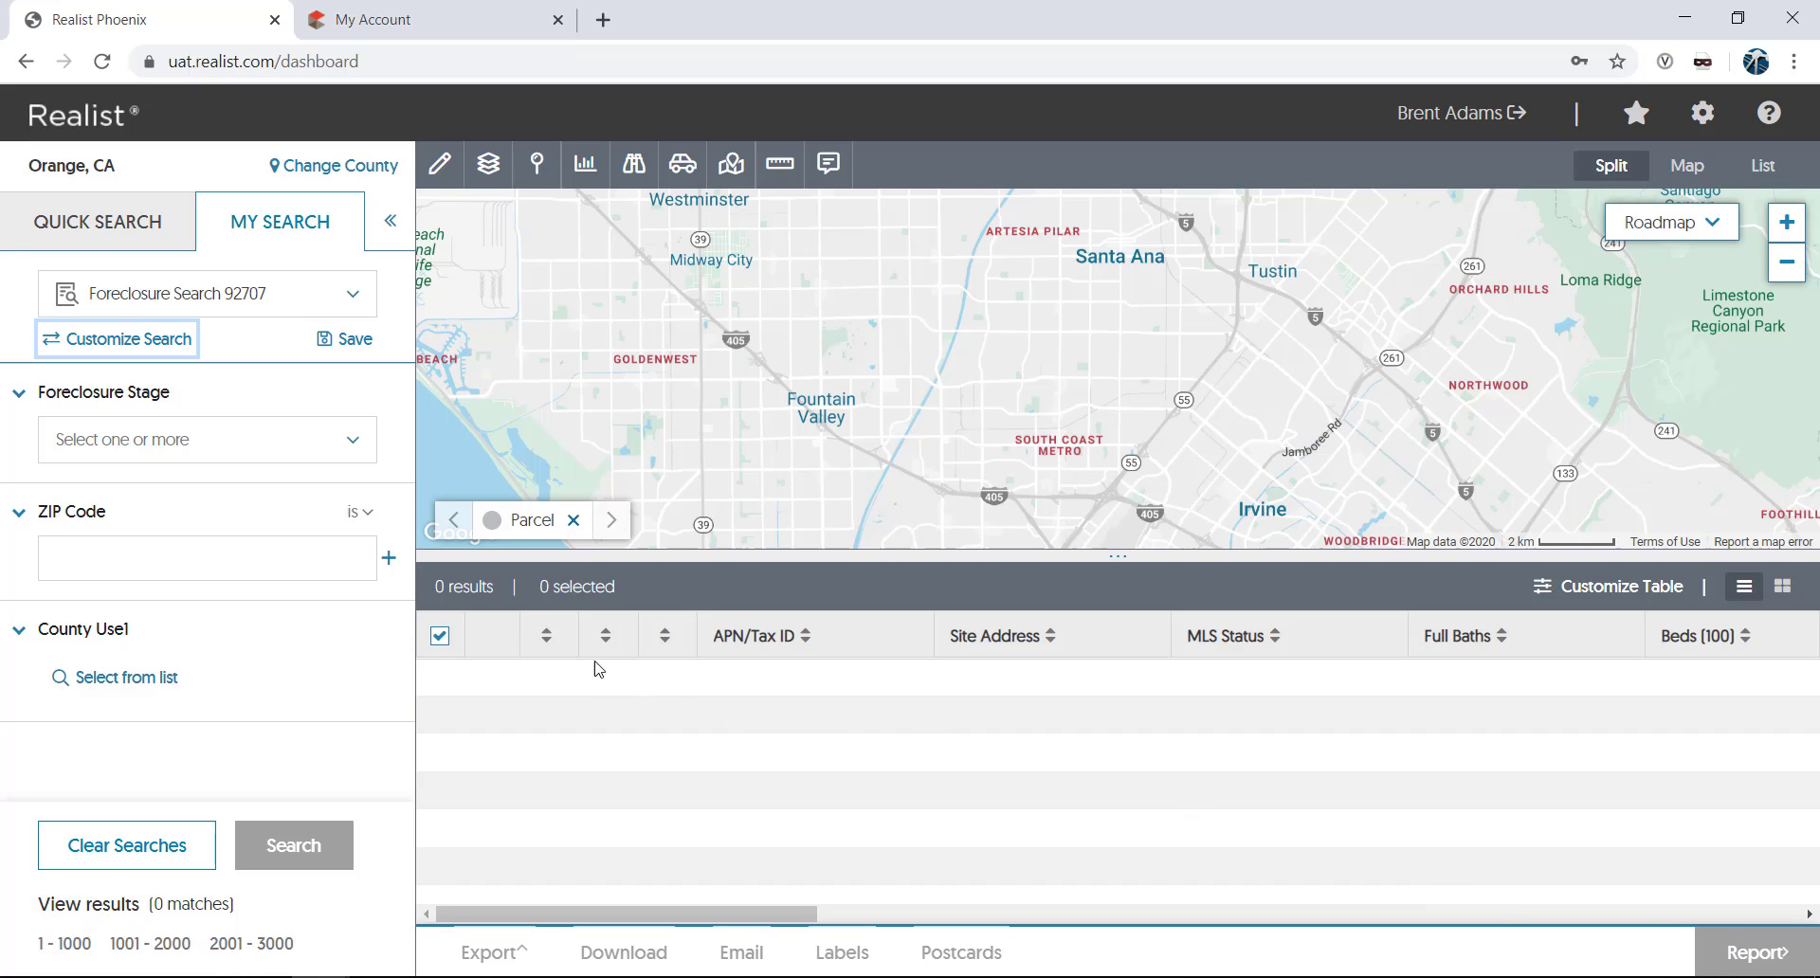
Step: Set Foreclosure Stage to Pre-foreclosure and Auction, yielding 1446 matches
{"action": "left_click", "coordinate": [356, 440]}
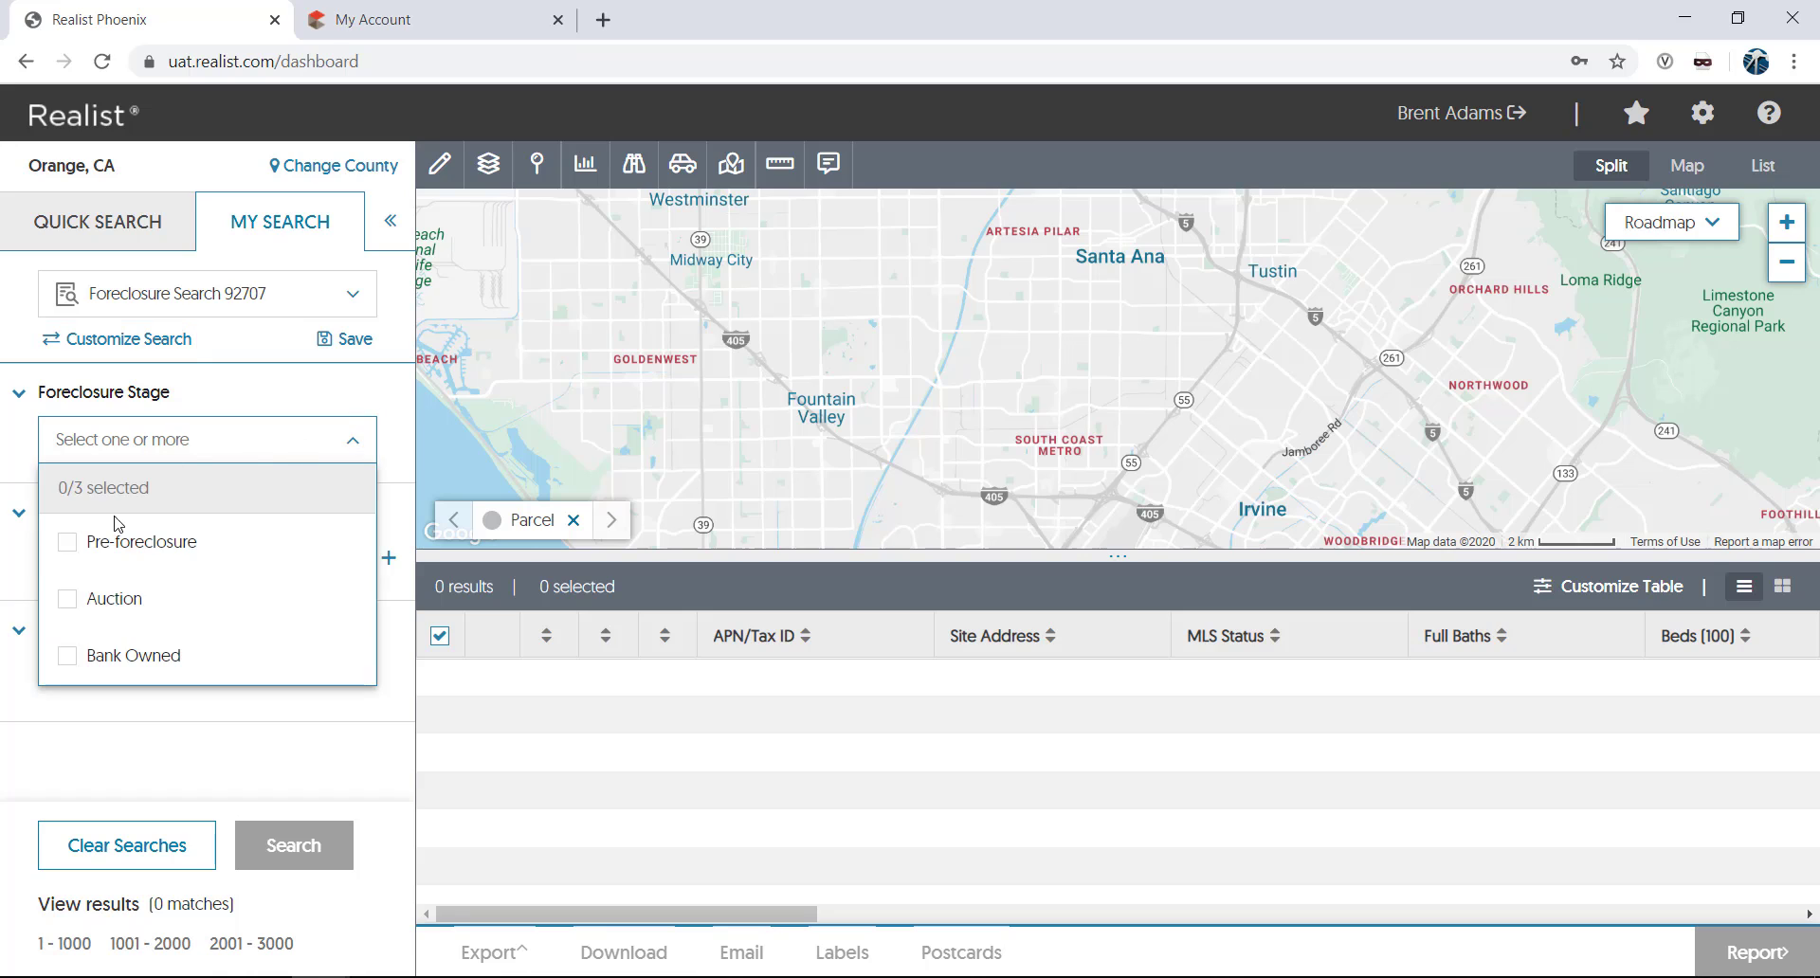
{"action": "left_click", "coordinate": [70, 541]}
{"action": "left_click", "coordinate": [70, 600]}
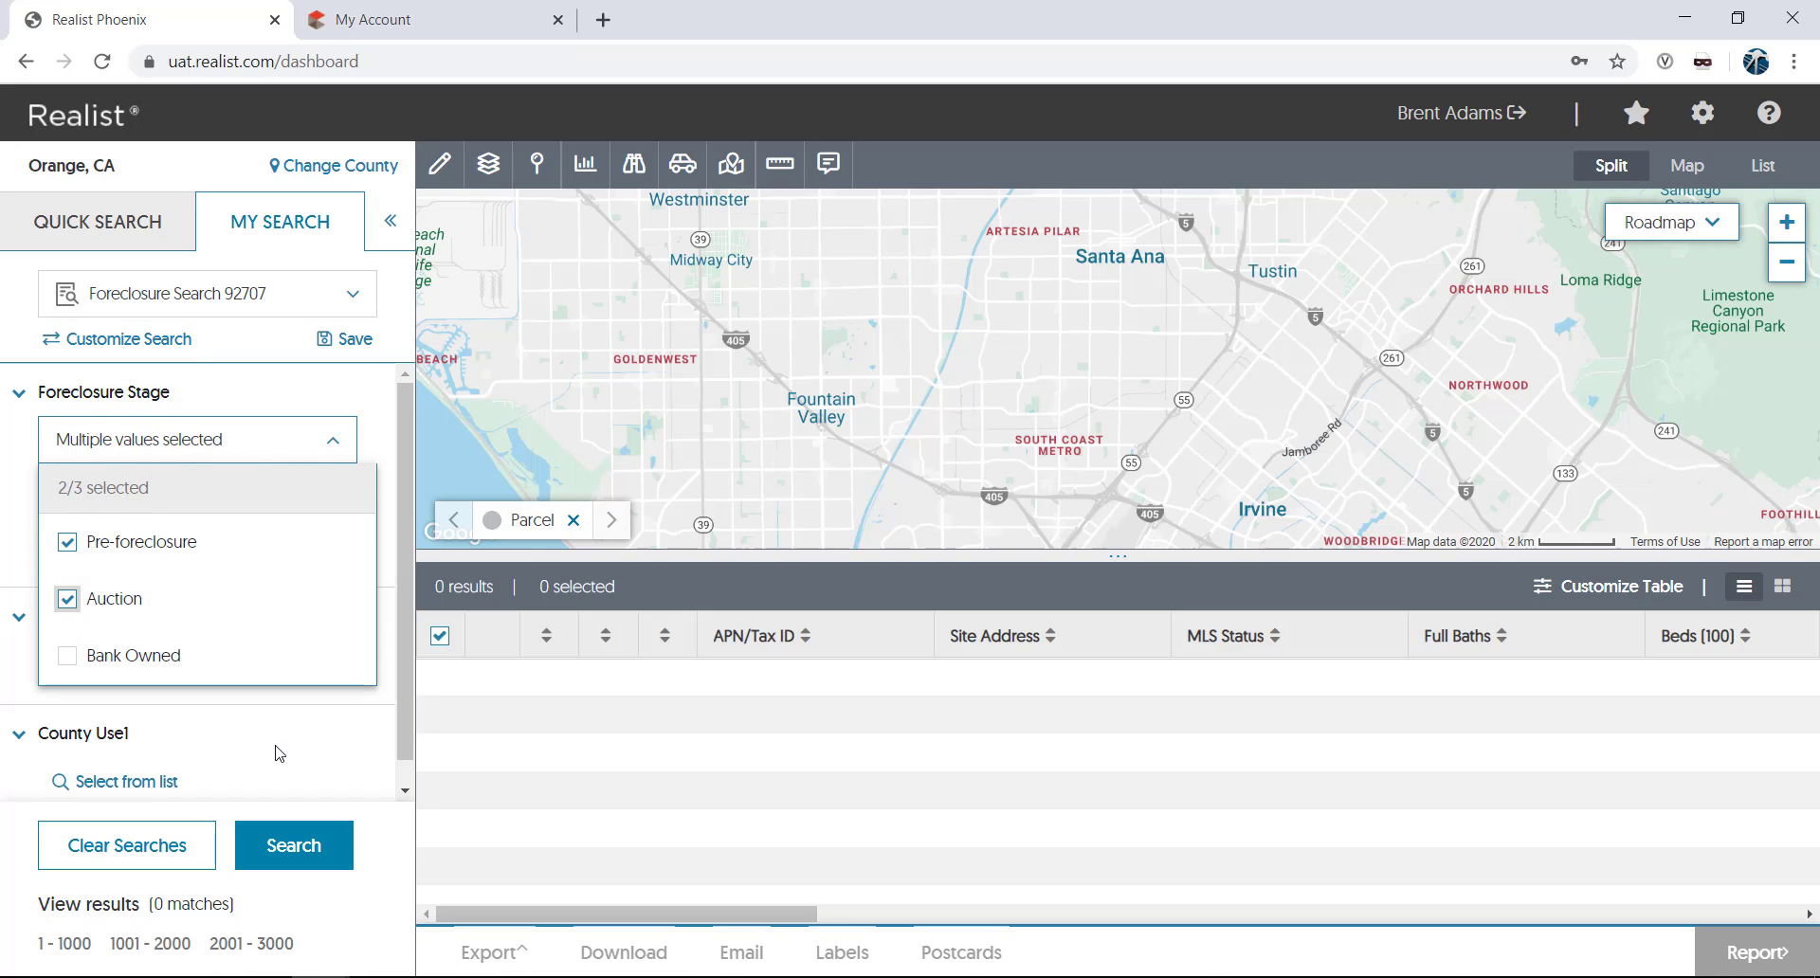
{"action": "left_click", "coordinate": [316, 758]}
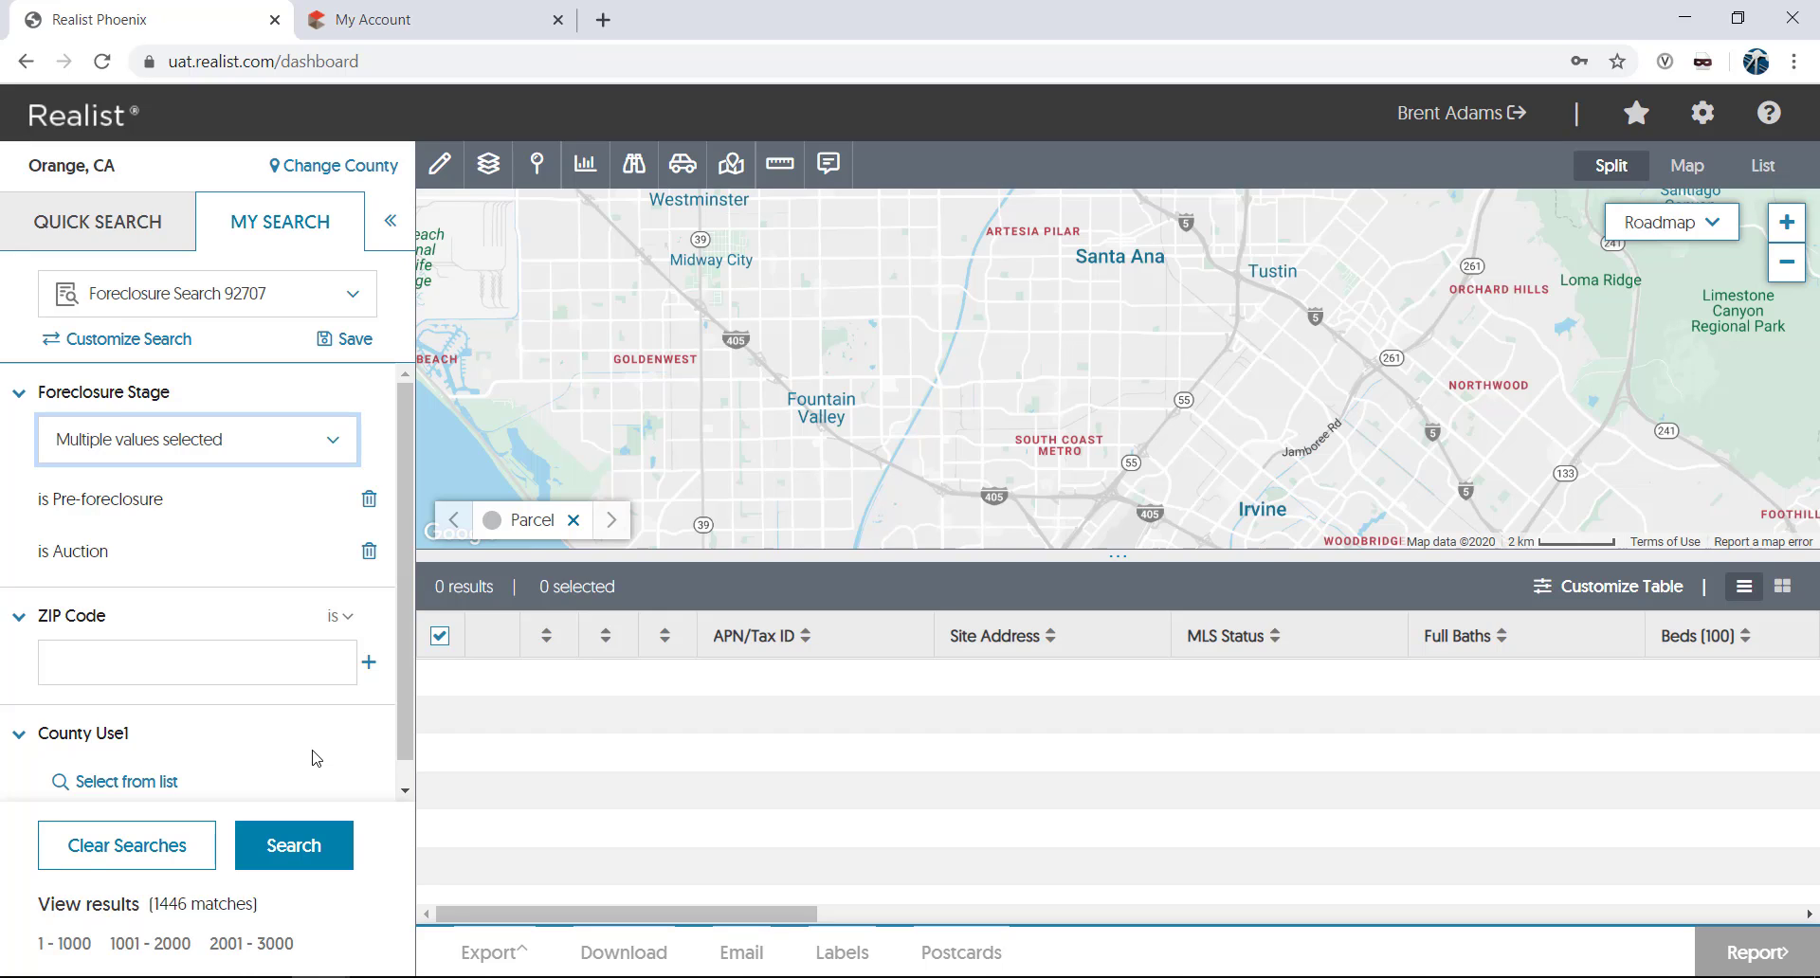
{"action": "scroll", "coordinate": [316, 758], "scroll_direction": "down", "scroll_amount": 1}
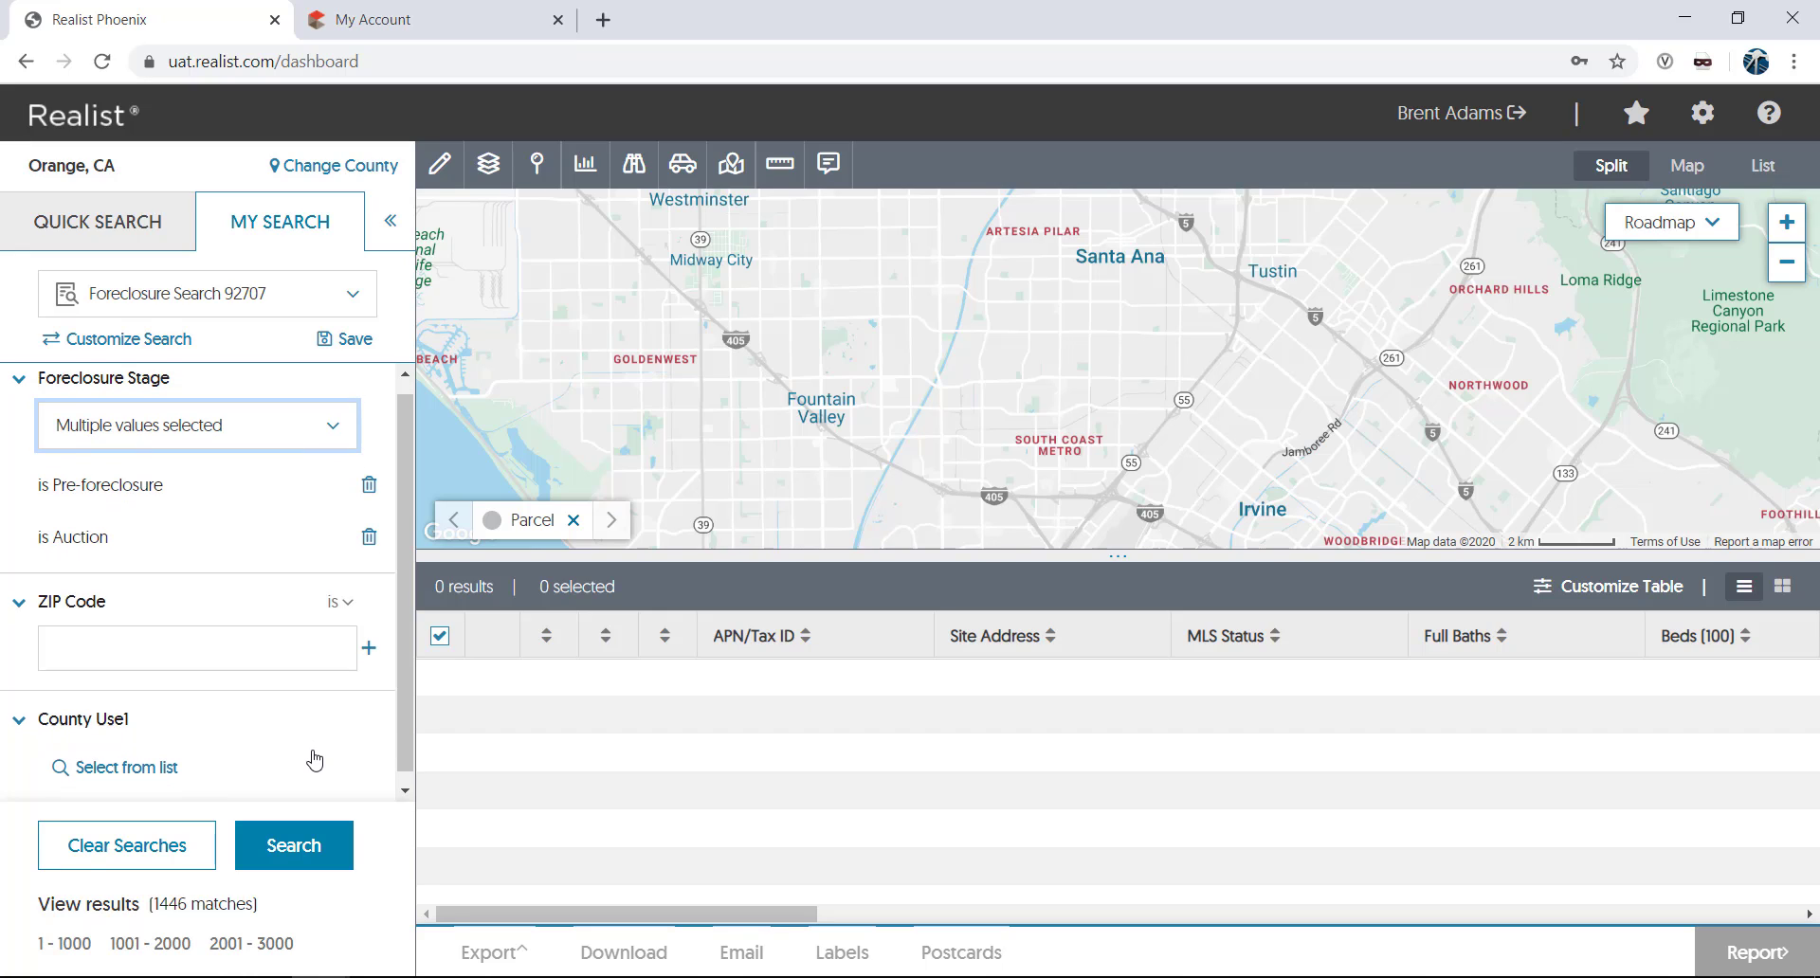
Step: Restrict County Use1 to Co-op, Commercial Condo and Condominium, leaving 16 matches
{"action": "left_click", "coordinate": [149, 764]}
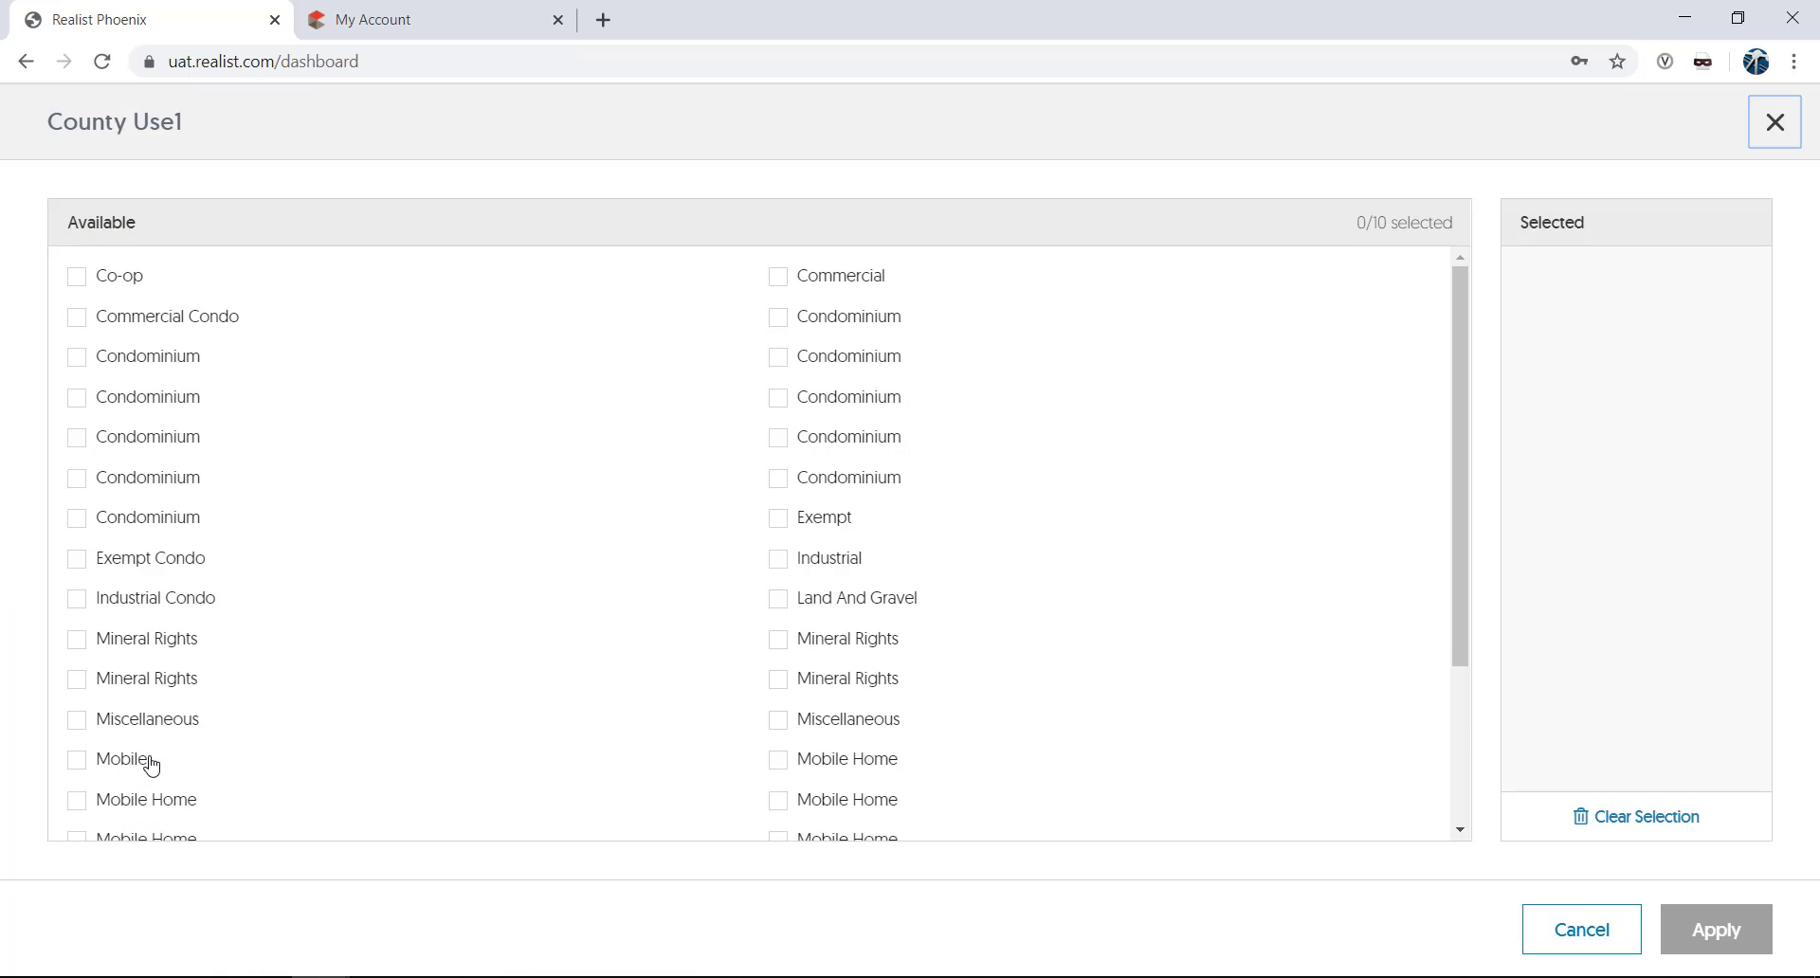
{"action": "left_click", "coordinate": [80, 277]}
{"action": "left_click", "coordinate": [77, 319]}
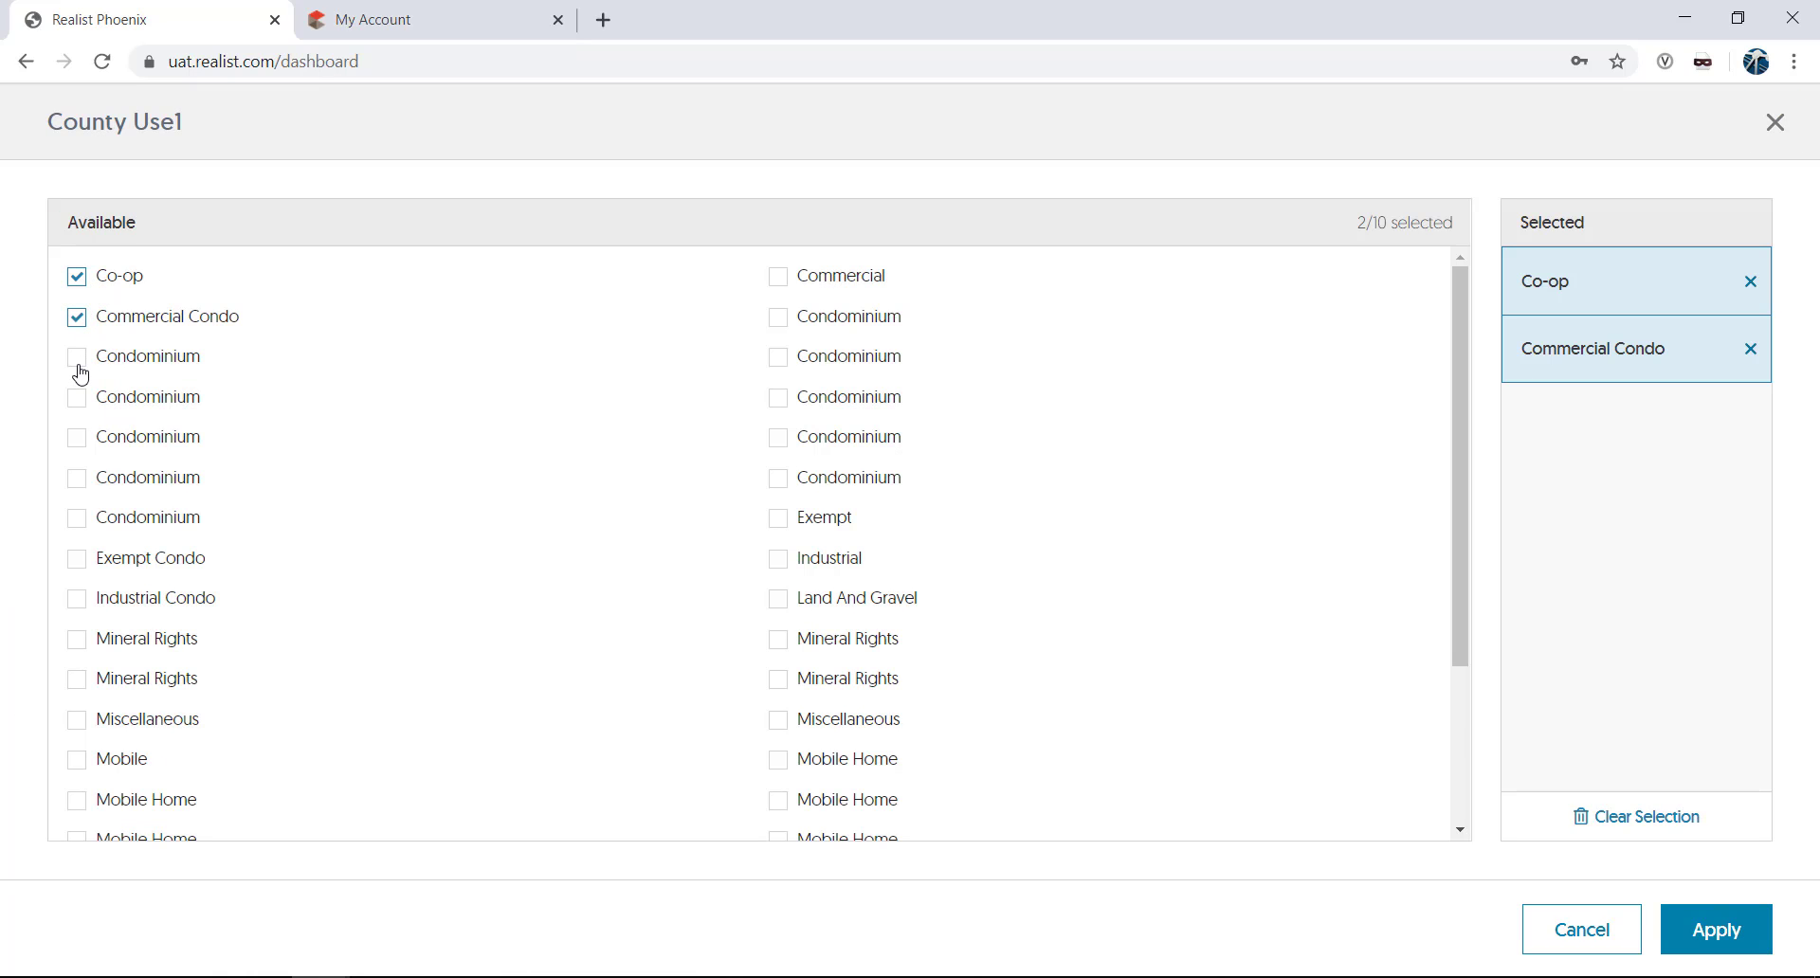
{"action": "left_click", "coordinate": [78, 358]}
{"action": "left_click", "coordinate": [1714, 932]}
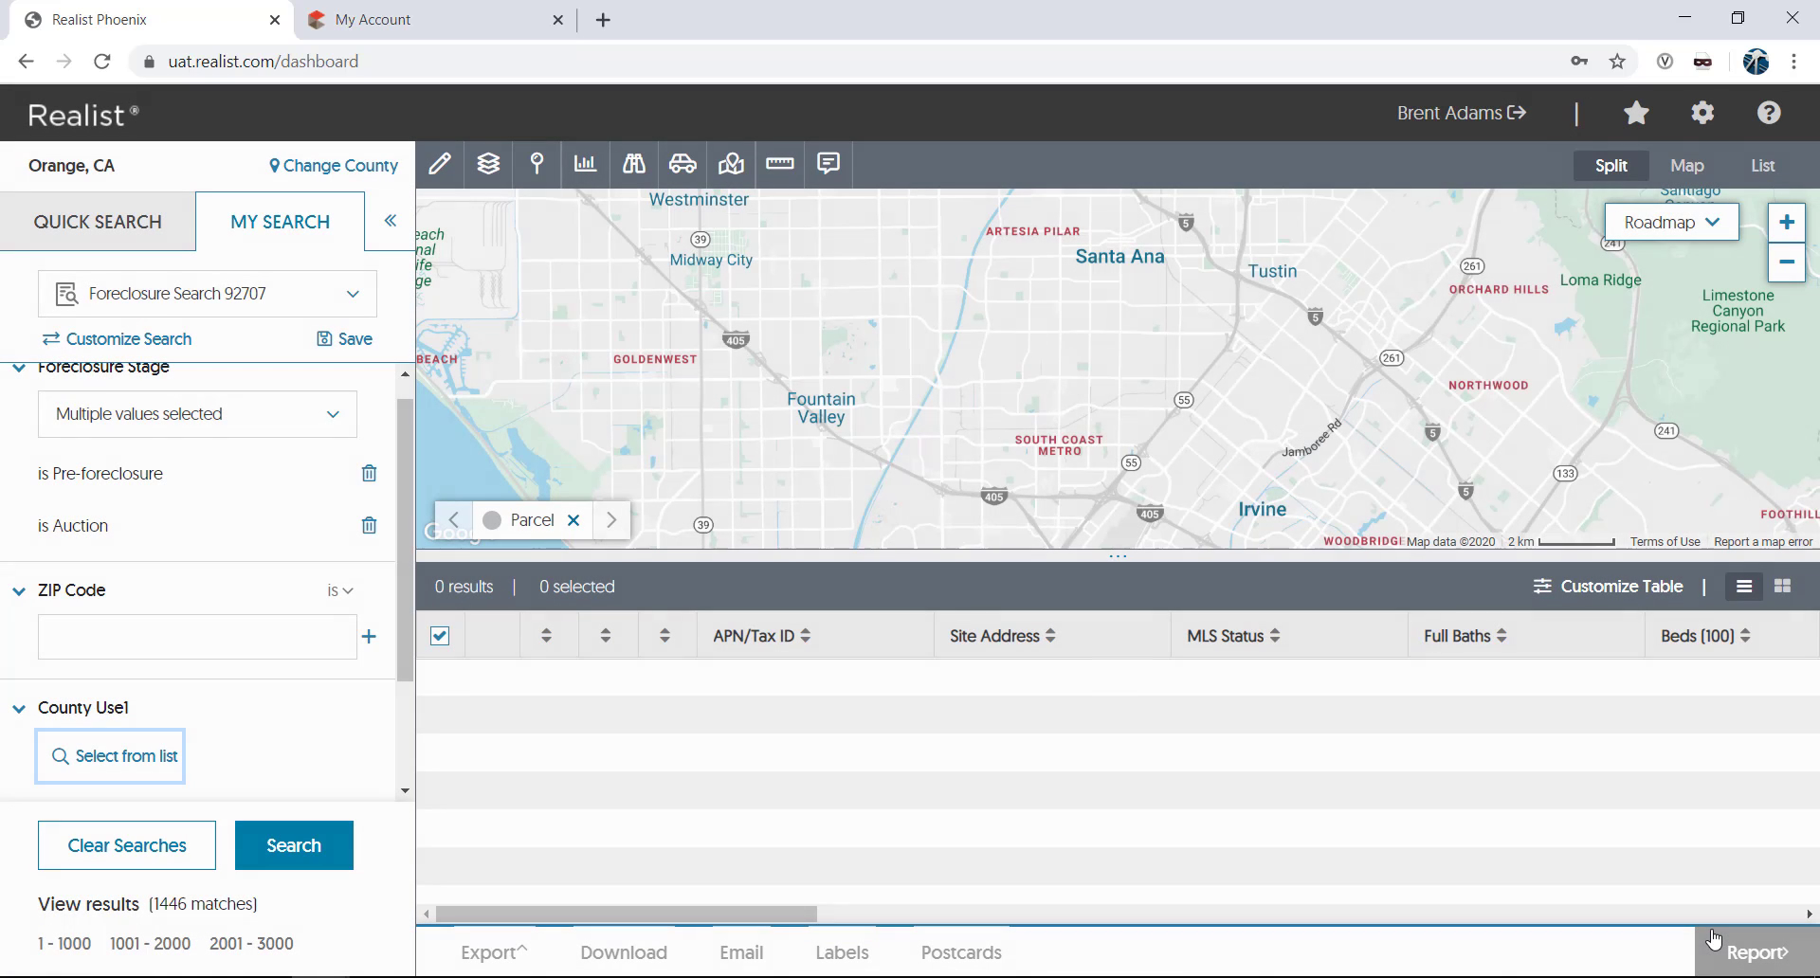
{"action": "scroll", "coordinate": [318, 697], "scroll_direction": "down", "scroll_amount": 2}
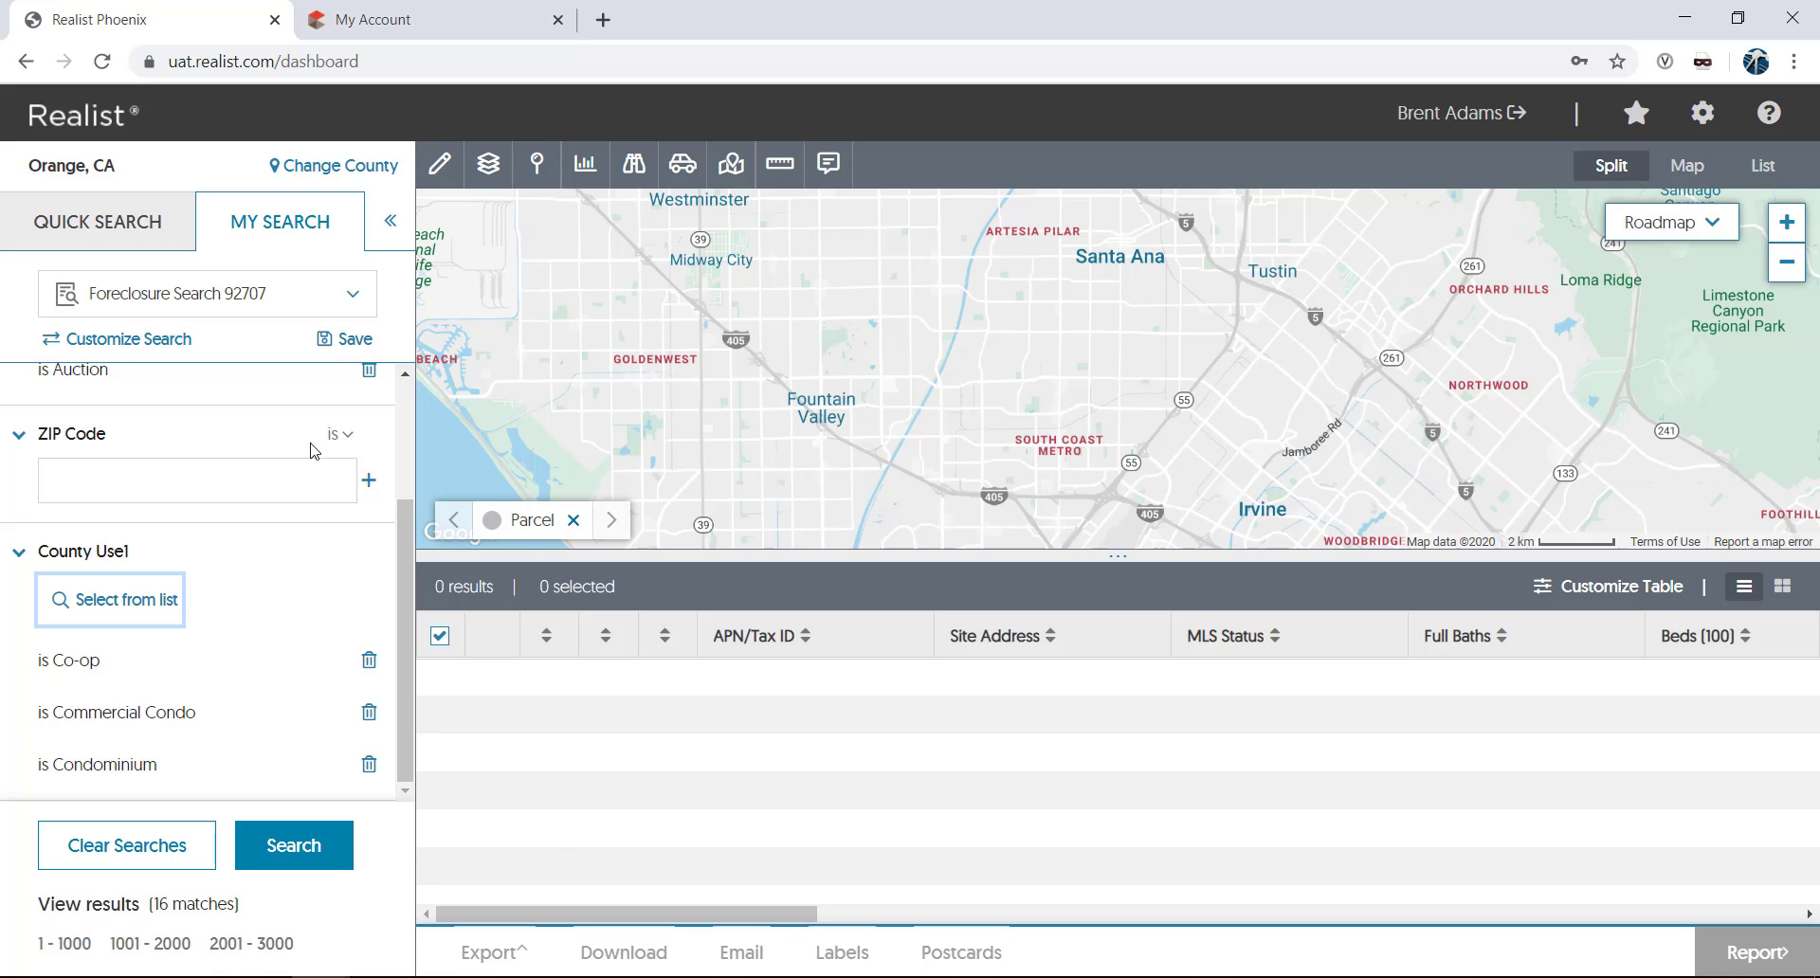
Step: Start a new saved search named 'Demo Search'
{"action": "left_click", "coordinate": [129, 338]}
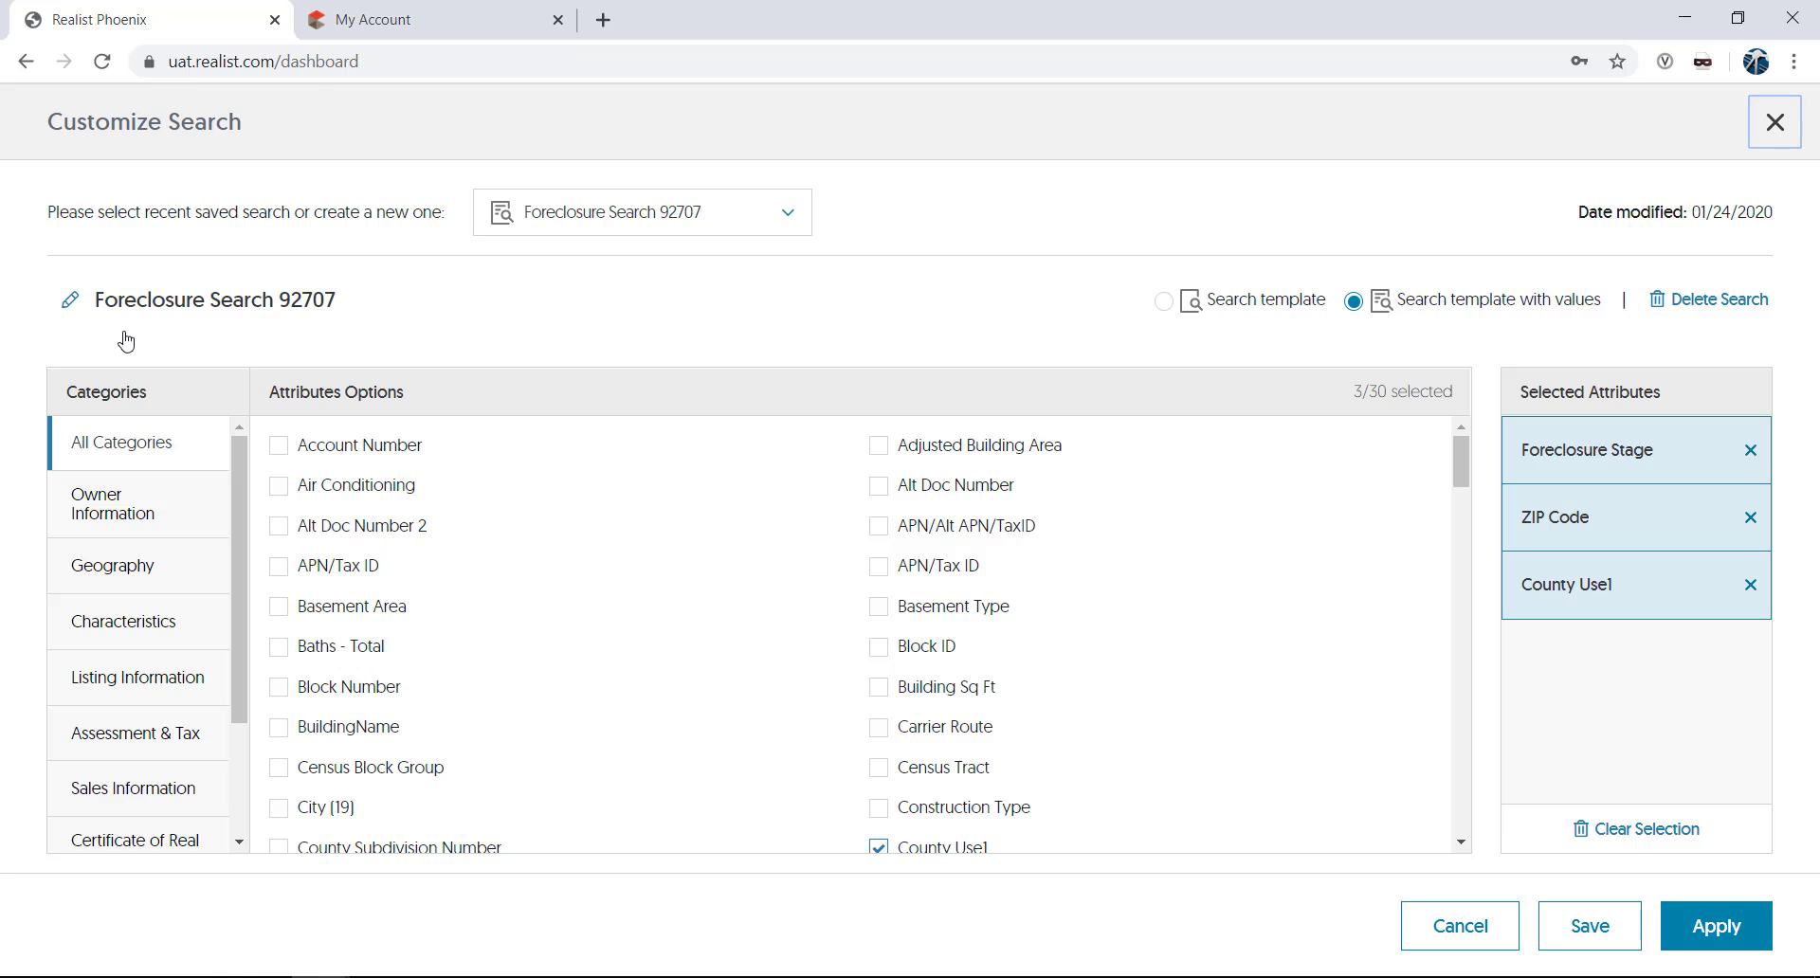
{"action": "left_click", "coordinate": [787, 212]}
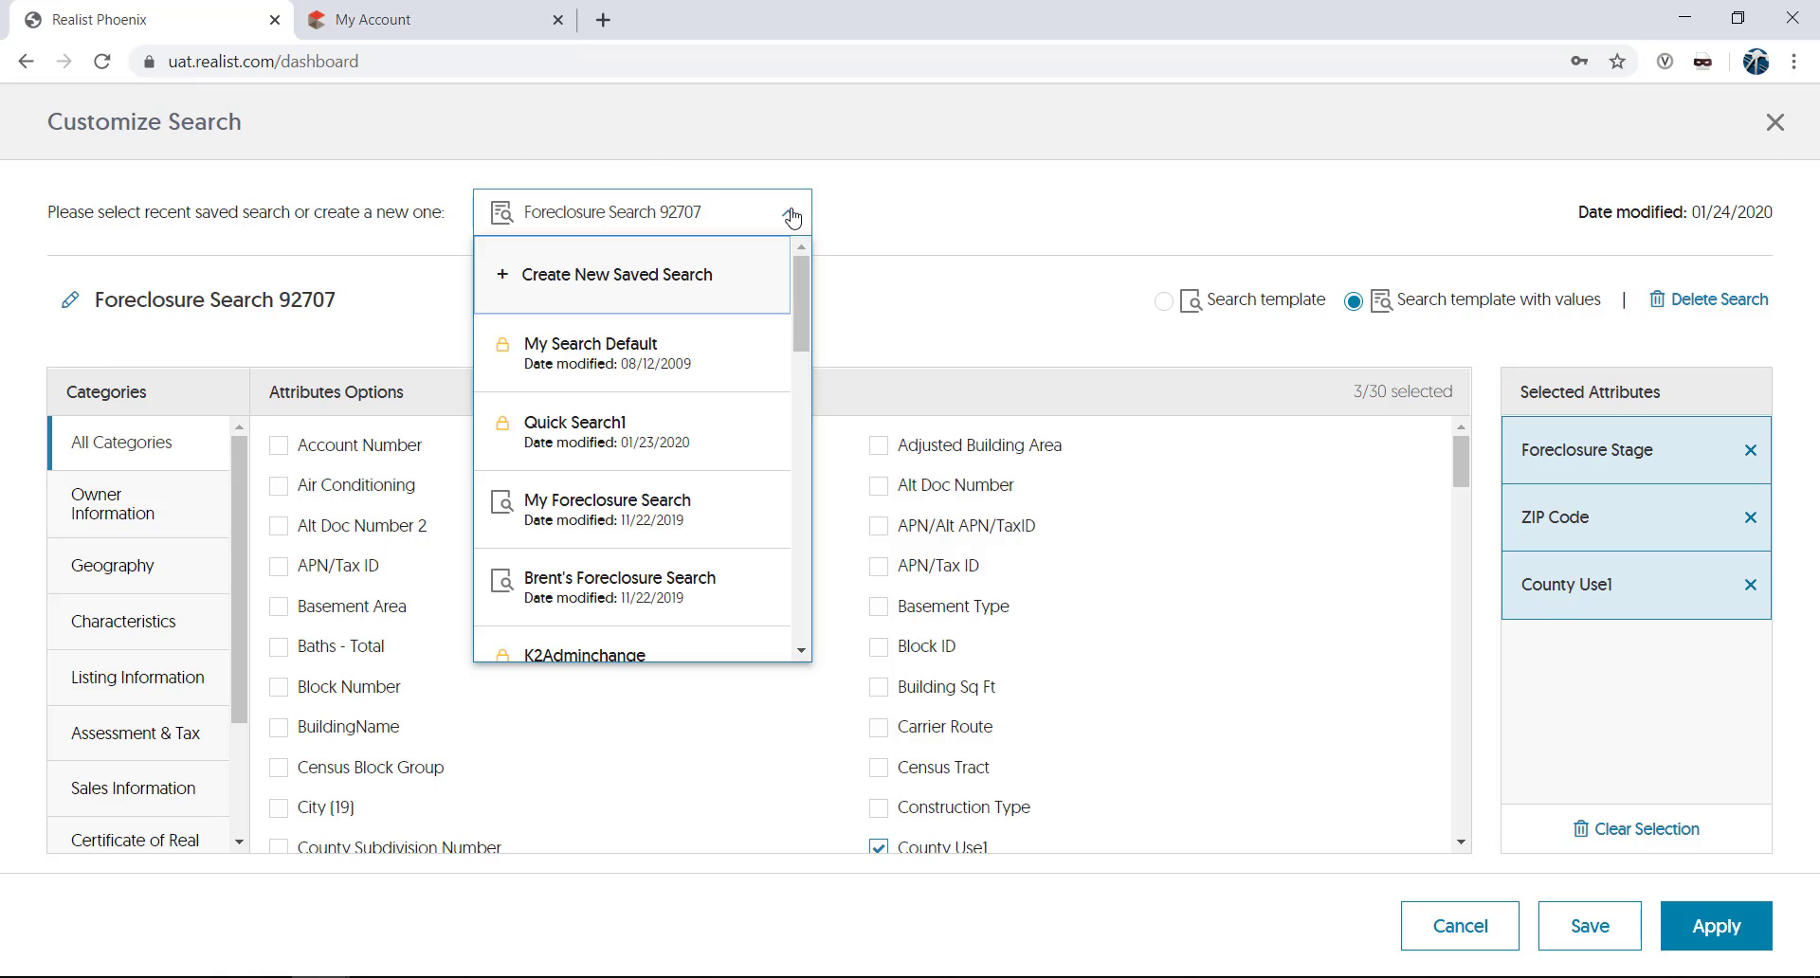
{"action": "left_click", "coordinate": [613, 280]}
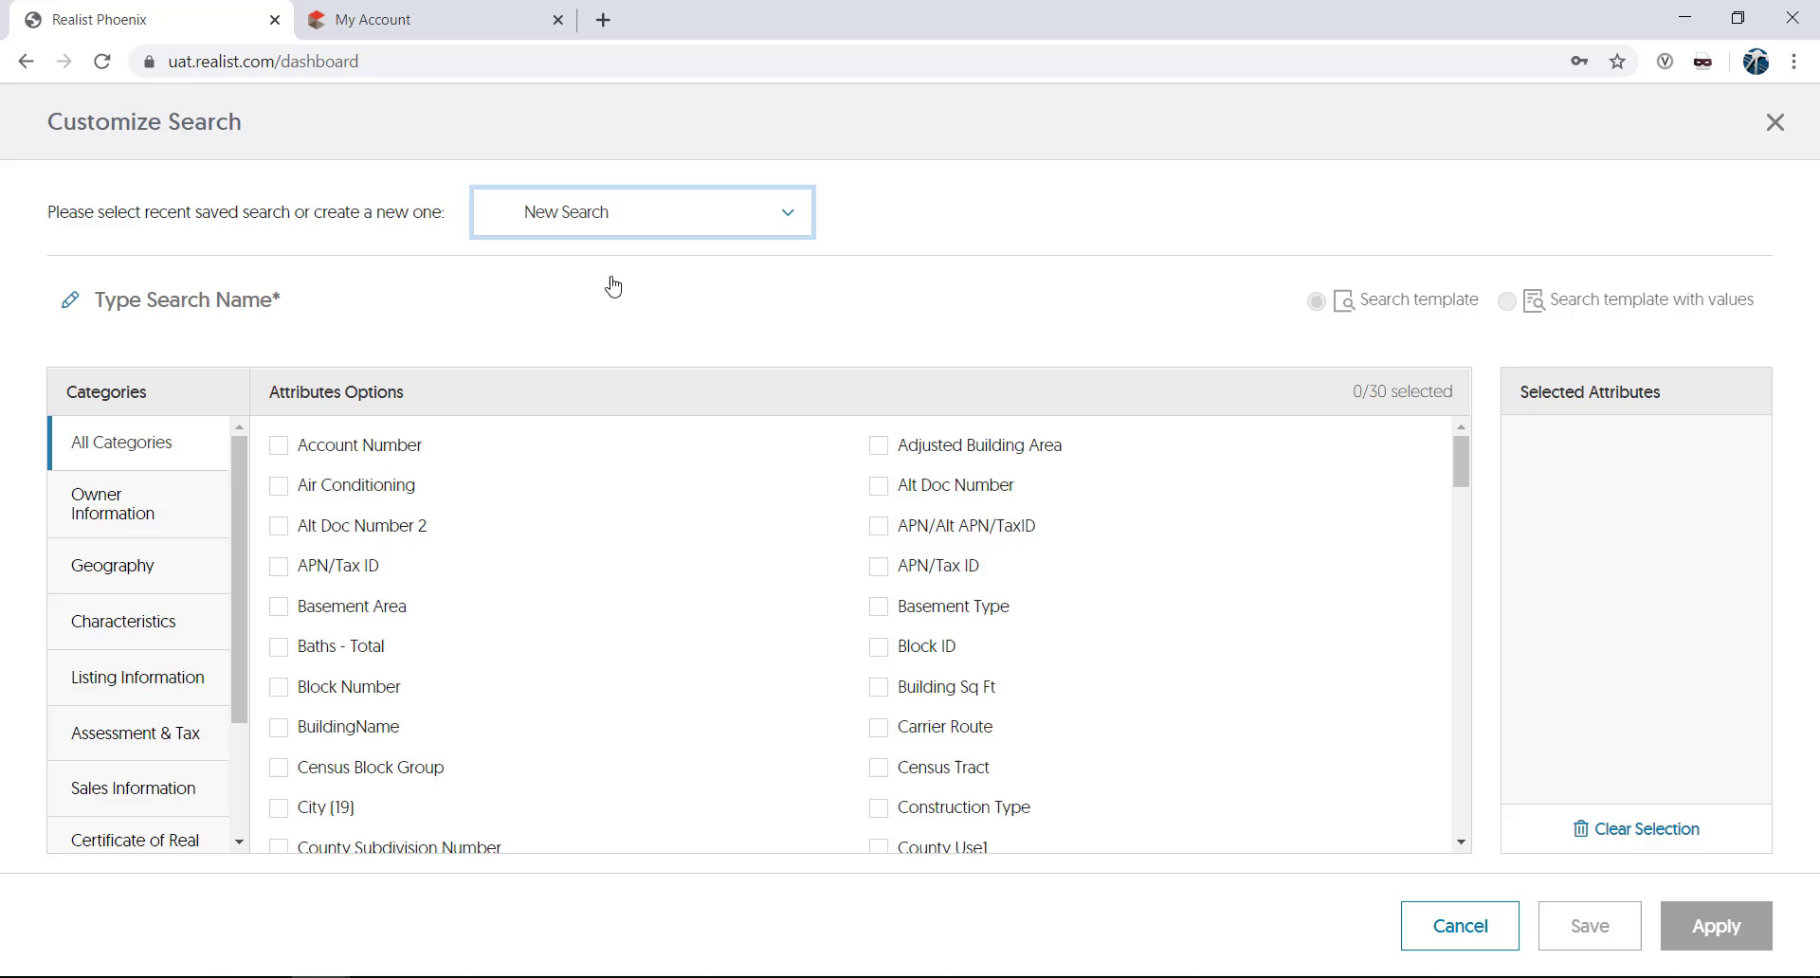
{"action": "left_click", "coordinate": [271, 294]}
{"action": "type", "text": "Demo Search"}
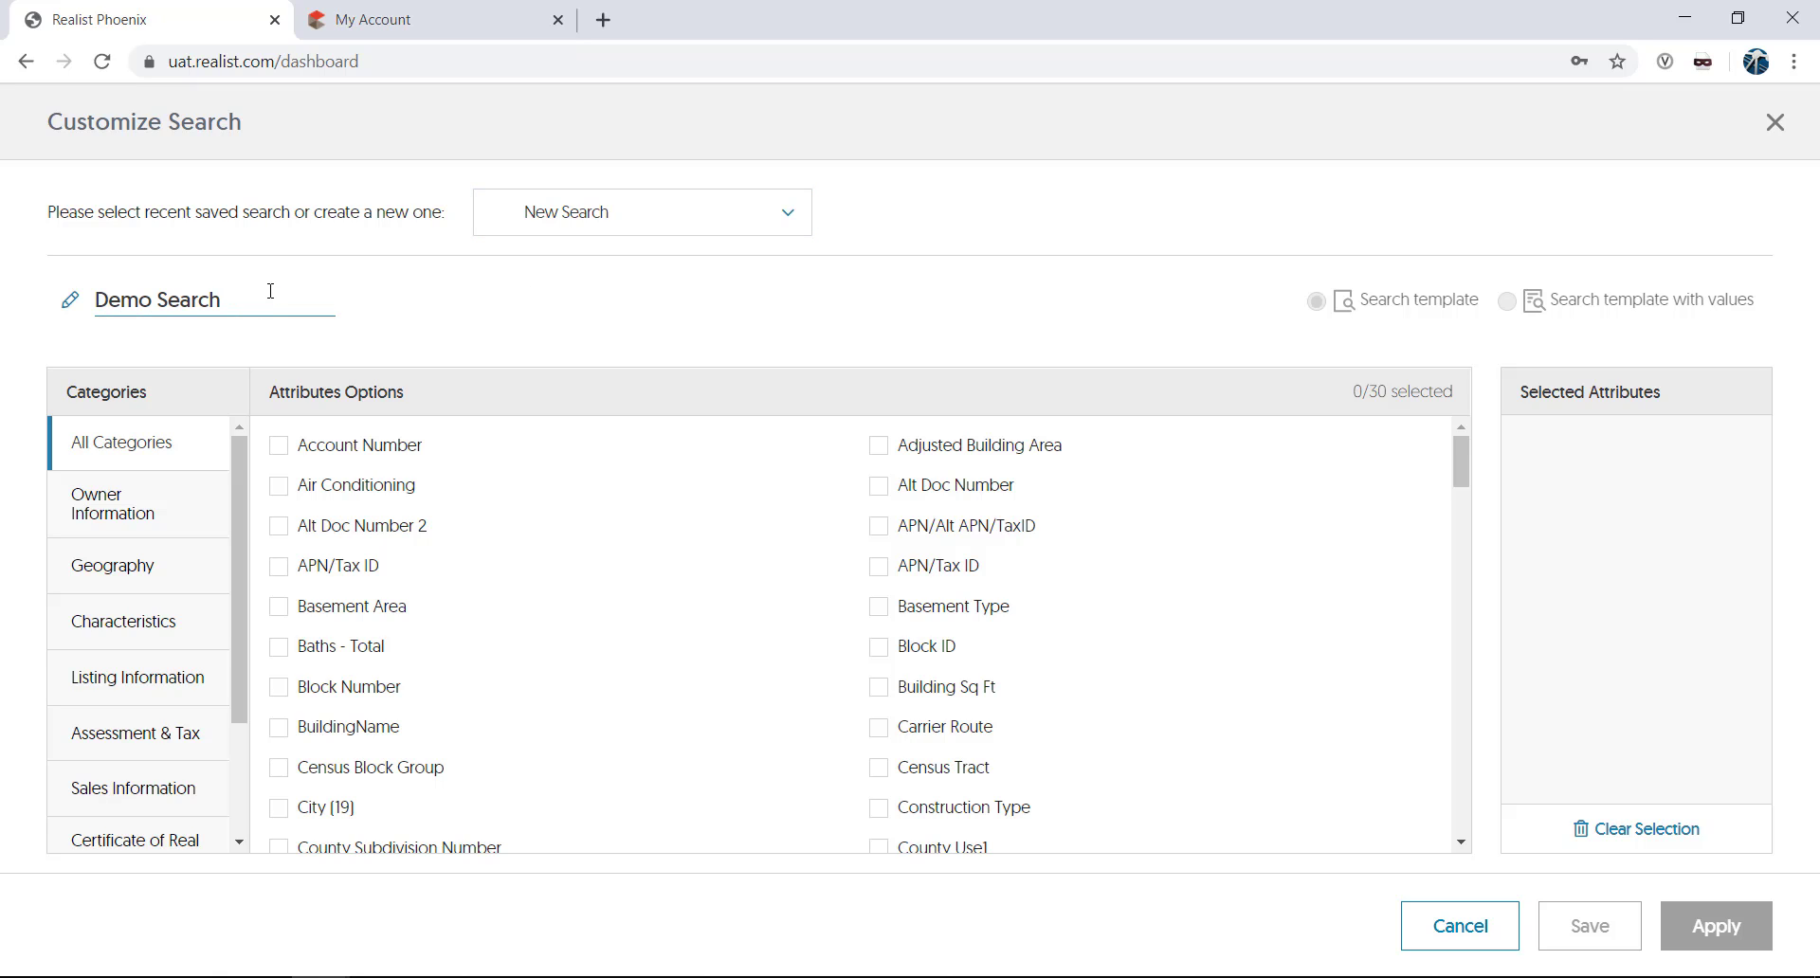
Step: Give Demo Search Account Number, Air Conditioning, APN/Tax ID, Basement Area and Baths - Total, then save and apply
{"action": "left_click", "coordinate": [278, 445]}
{"action": "left_click", "coordinate": [280, 489]}
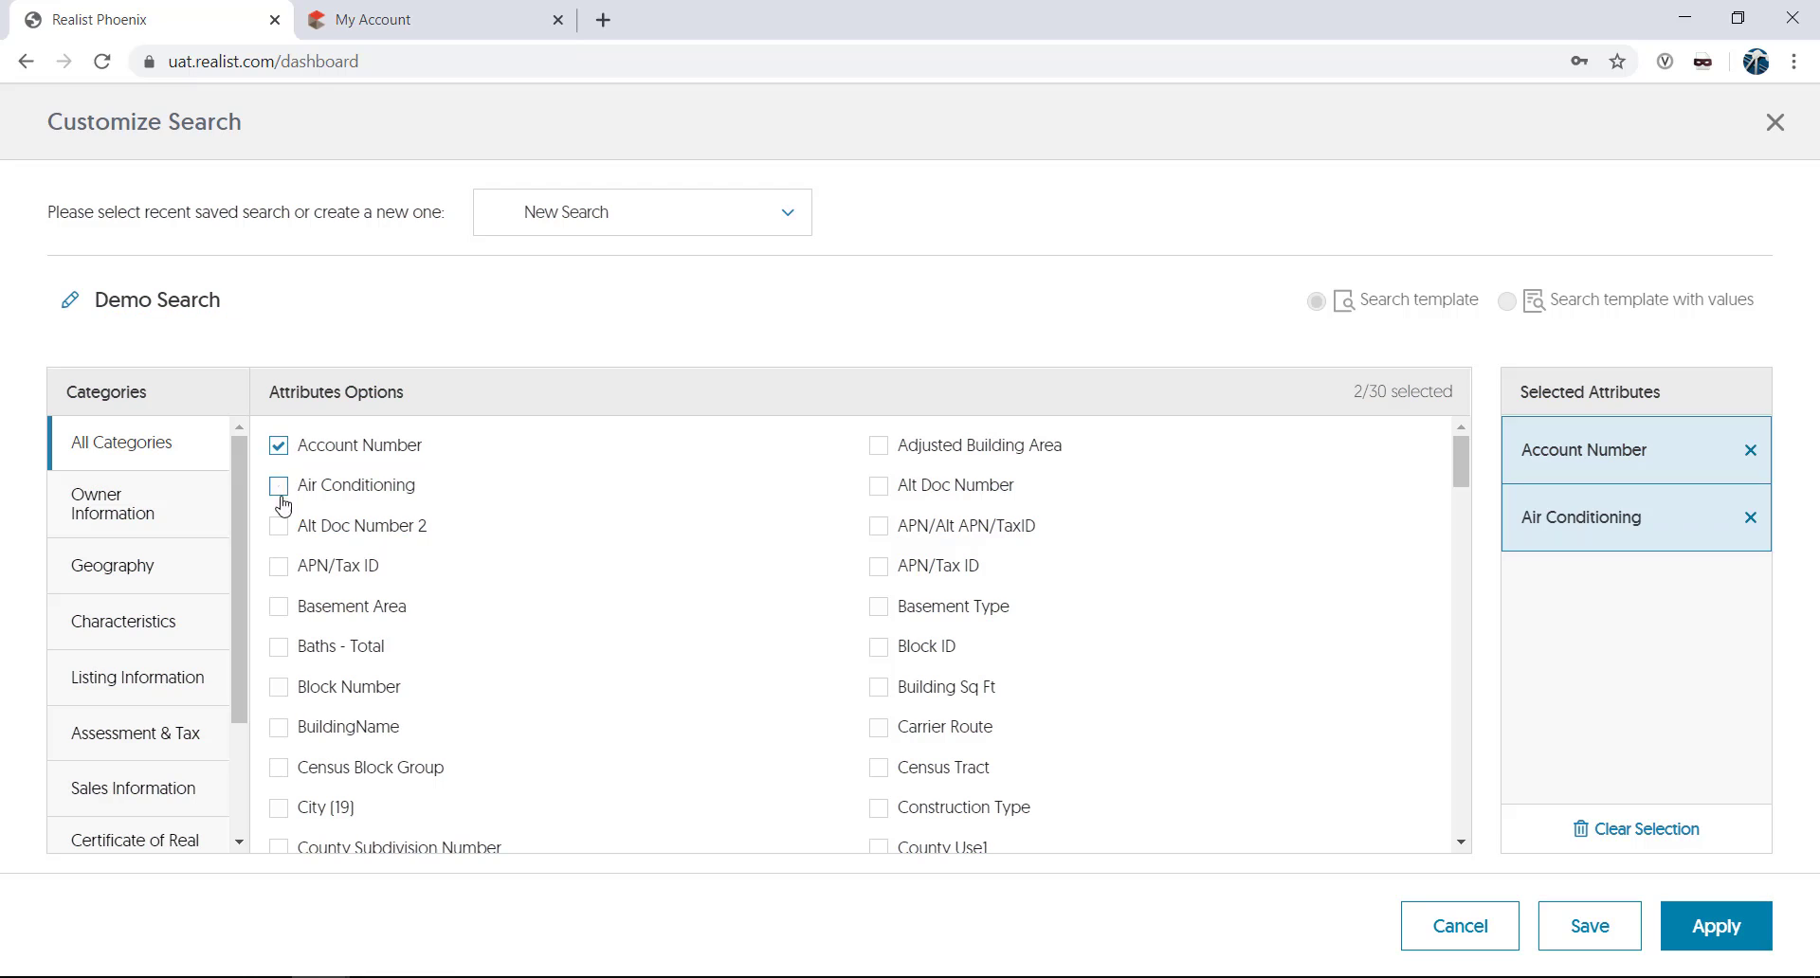
{"action": "left_click", "coordinate": [280, 567]}
{"action": "left_click", "coordinate": [281, 607]}
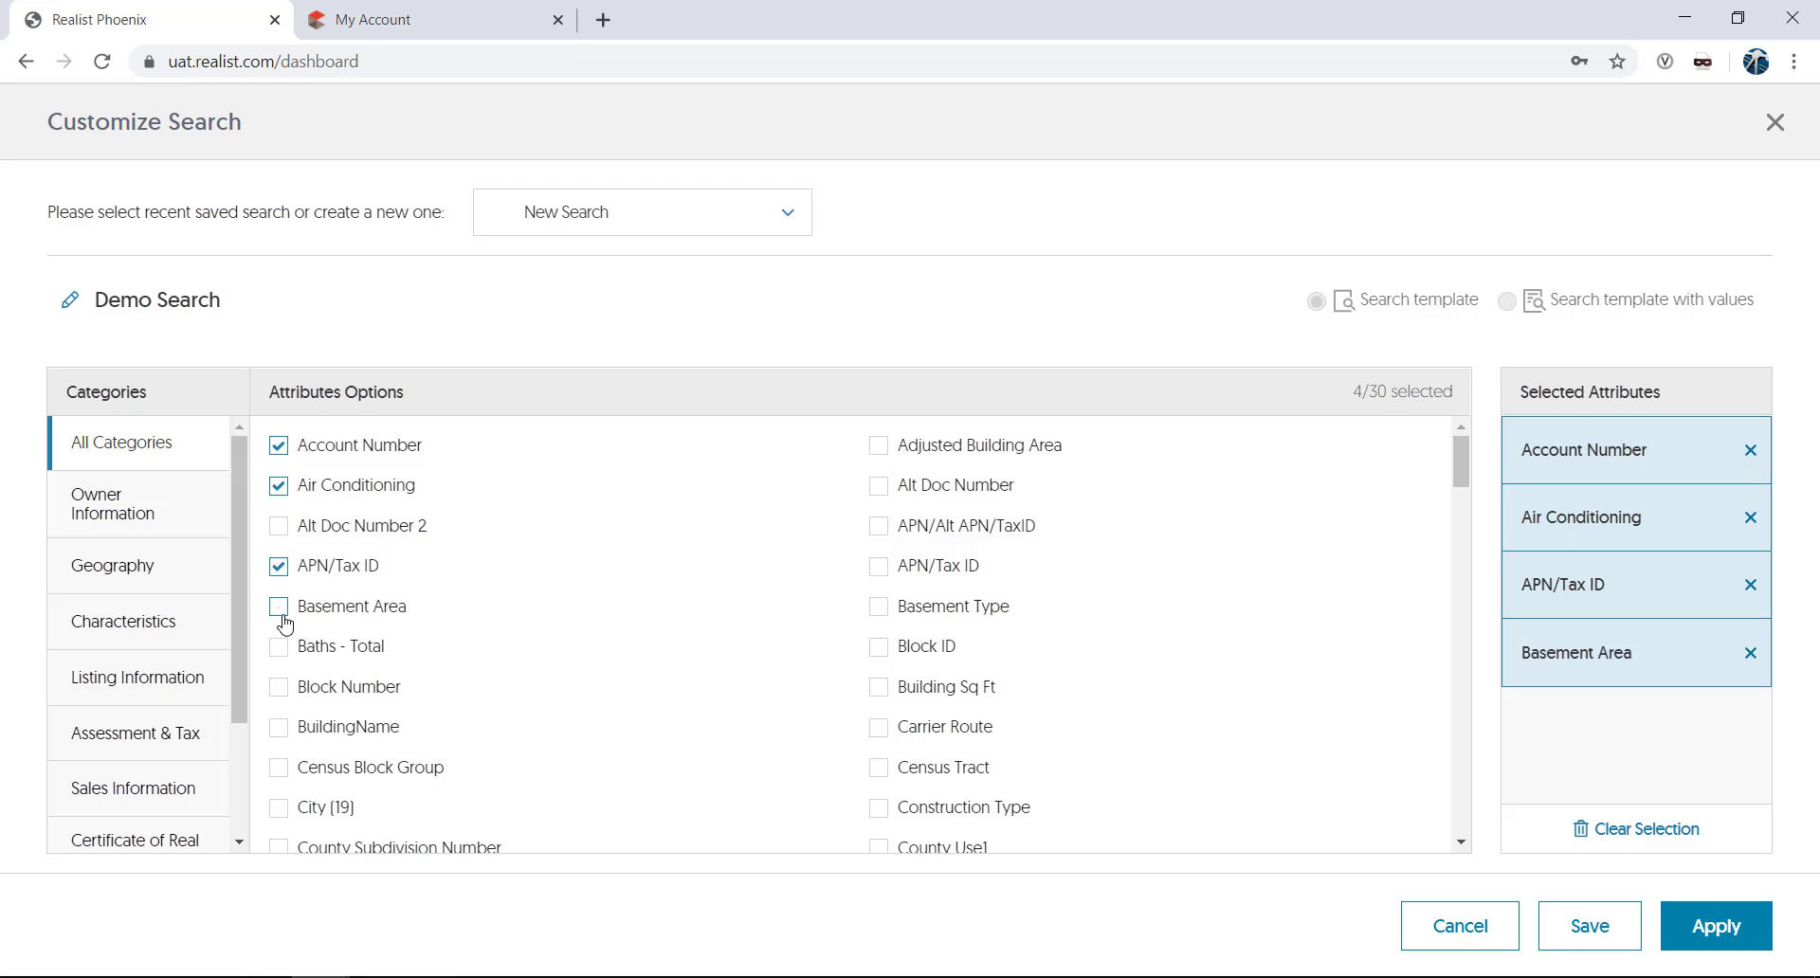
{"action": "left_click", "coordinate": [279, 647]}
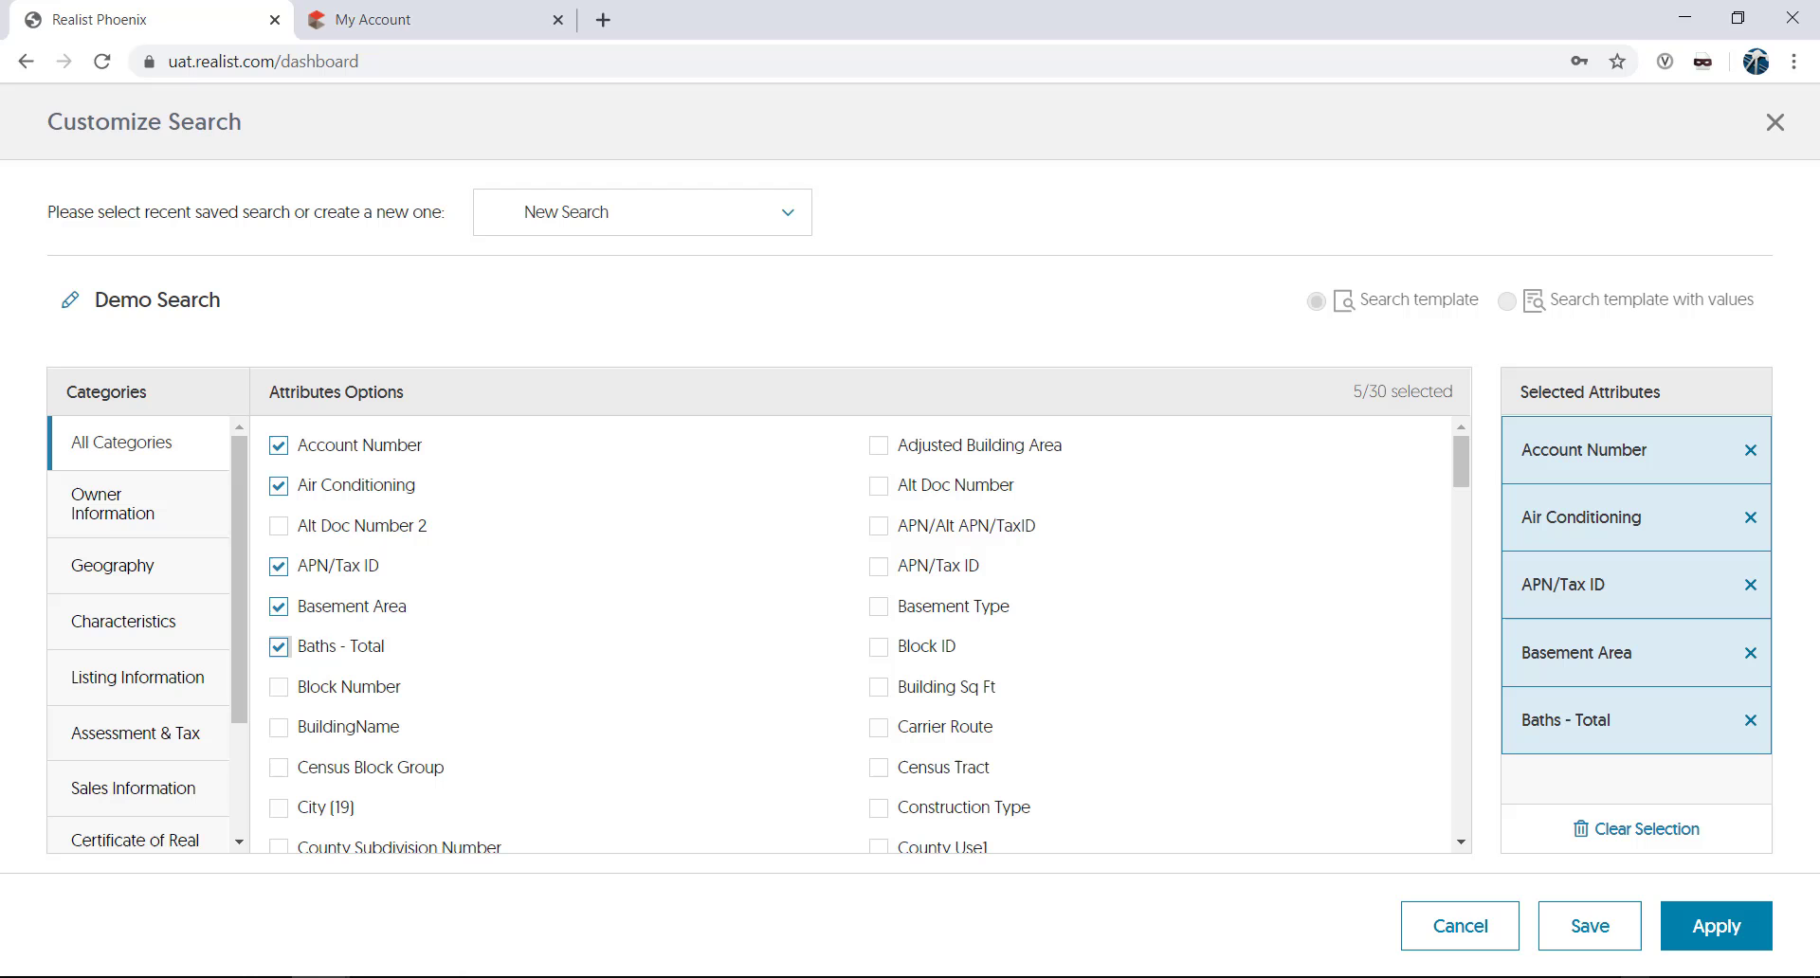
{"action": "left_click", "coordinate": [1618, 941]}
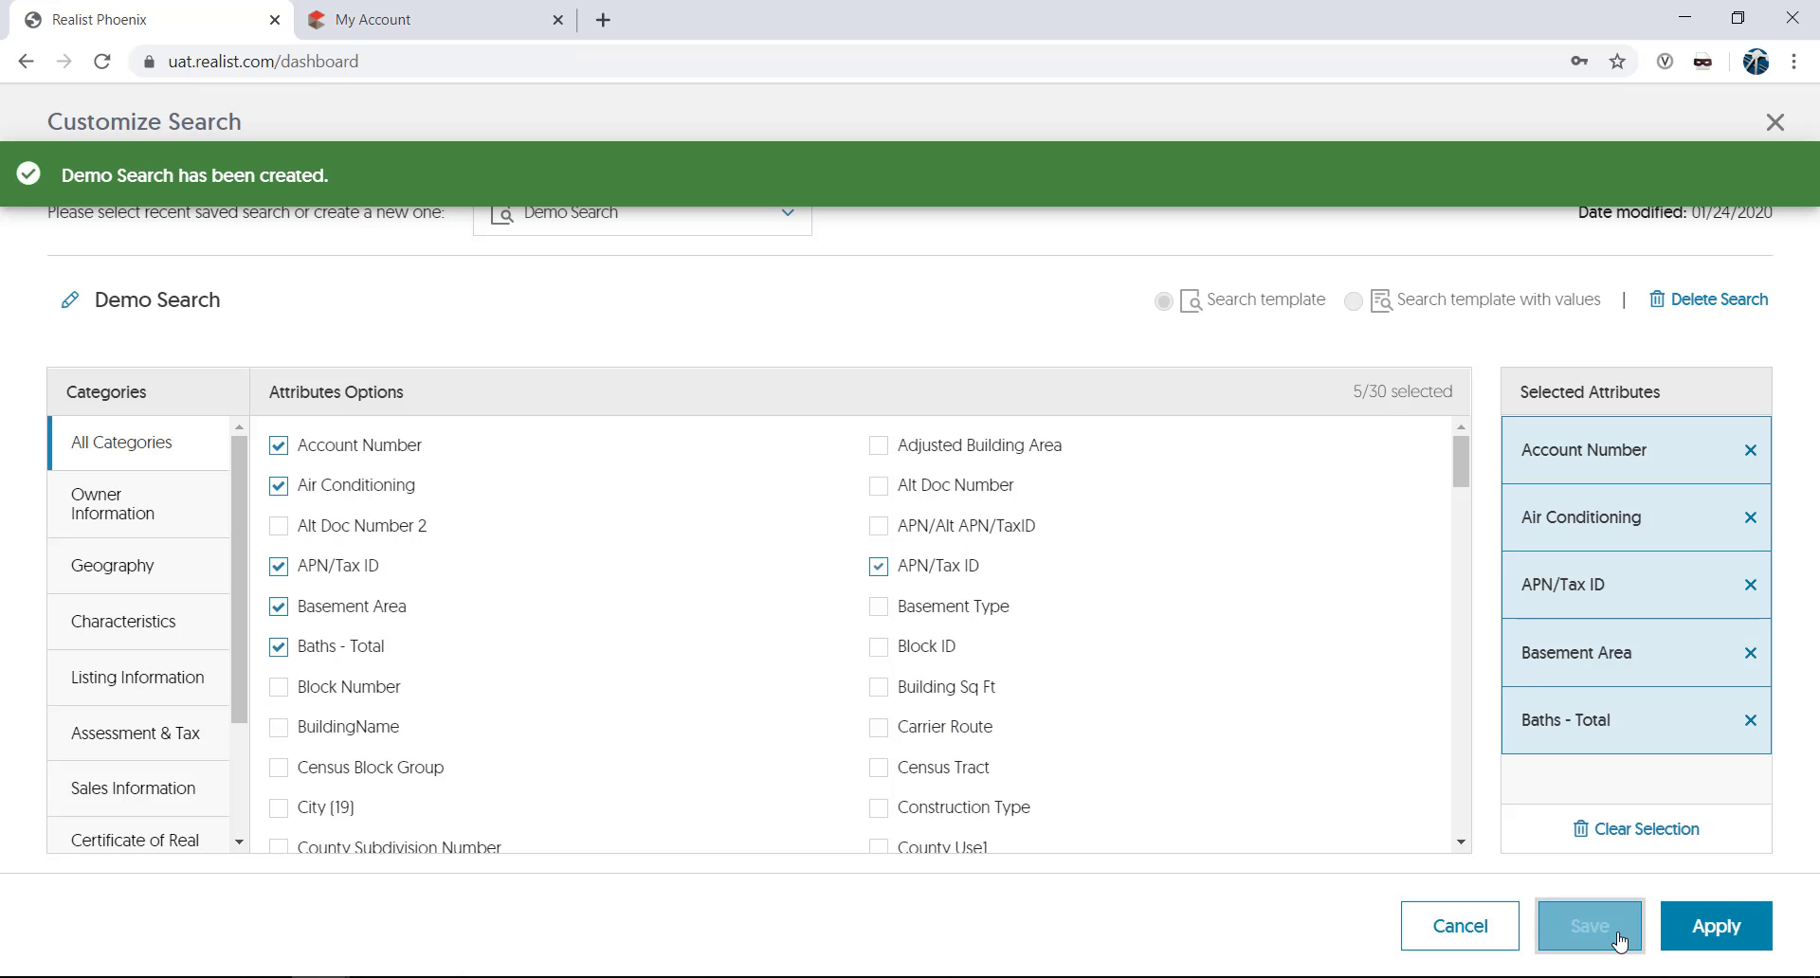
{"action": "left_click", "coordinate": [1718, 929]}
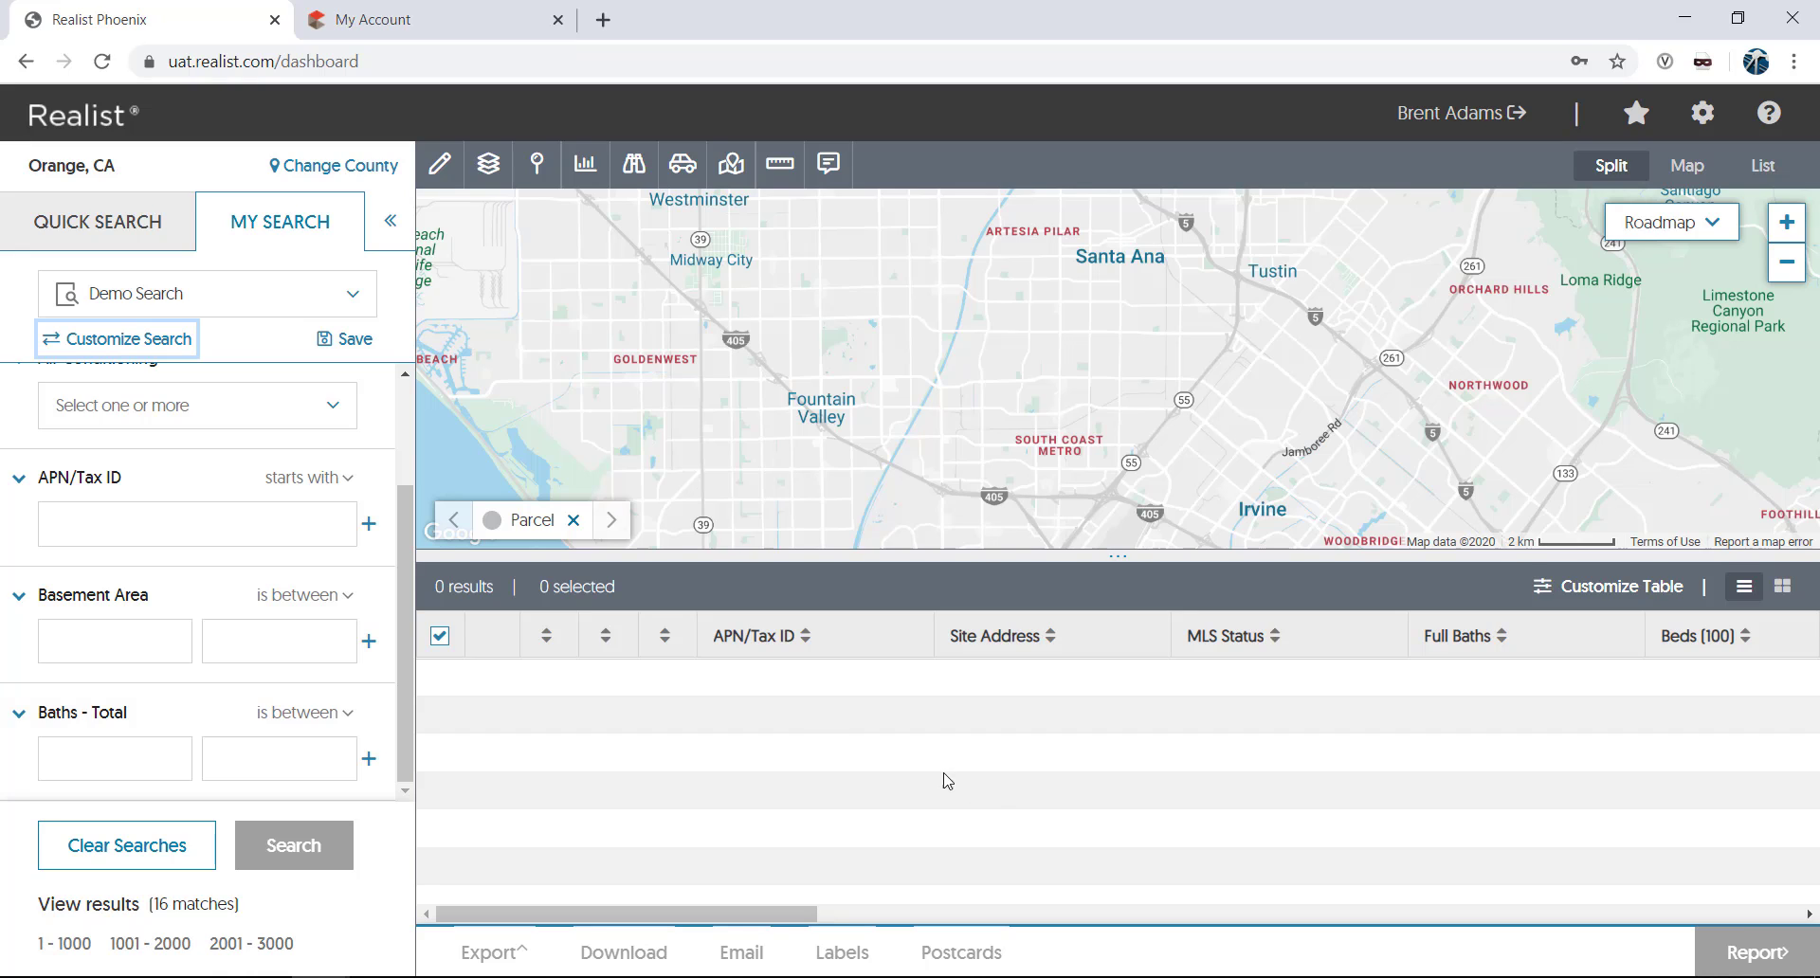
Step: Toggle Demo Search's filter sections so Account Number, Air Conditioning and APN/Tax ID show, Basement Area collapsed
{"action": "left_click", "coordinate": [20, 479]}
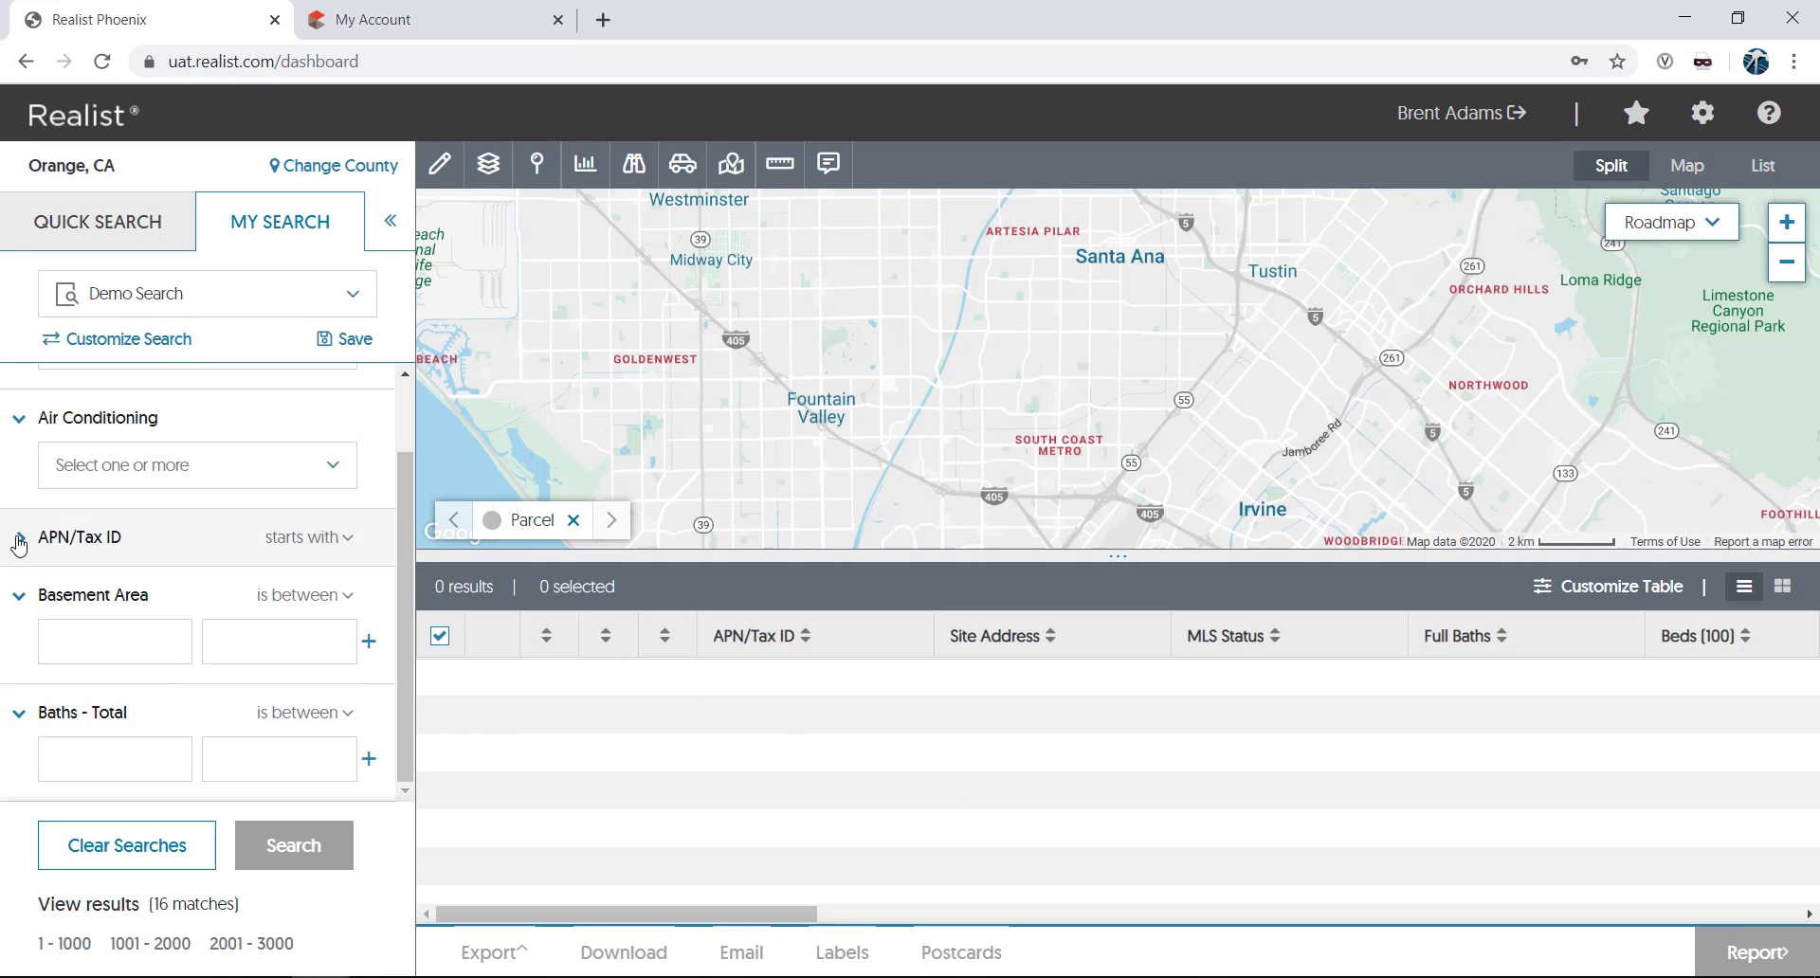
{"action": "left_click", "coordinate": [18, 596]}
{"action": "left_click", "coordinate": [22, 480]}
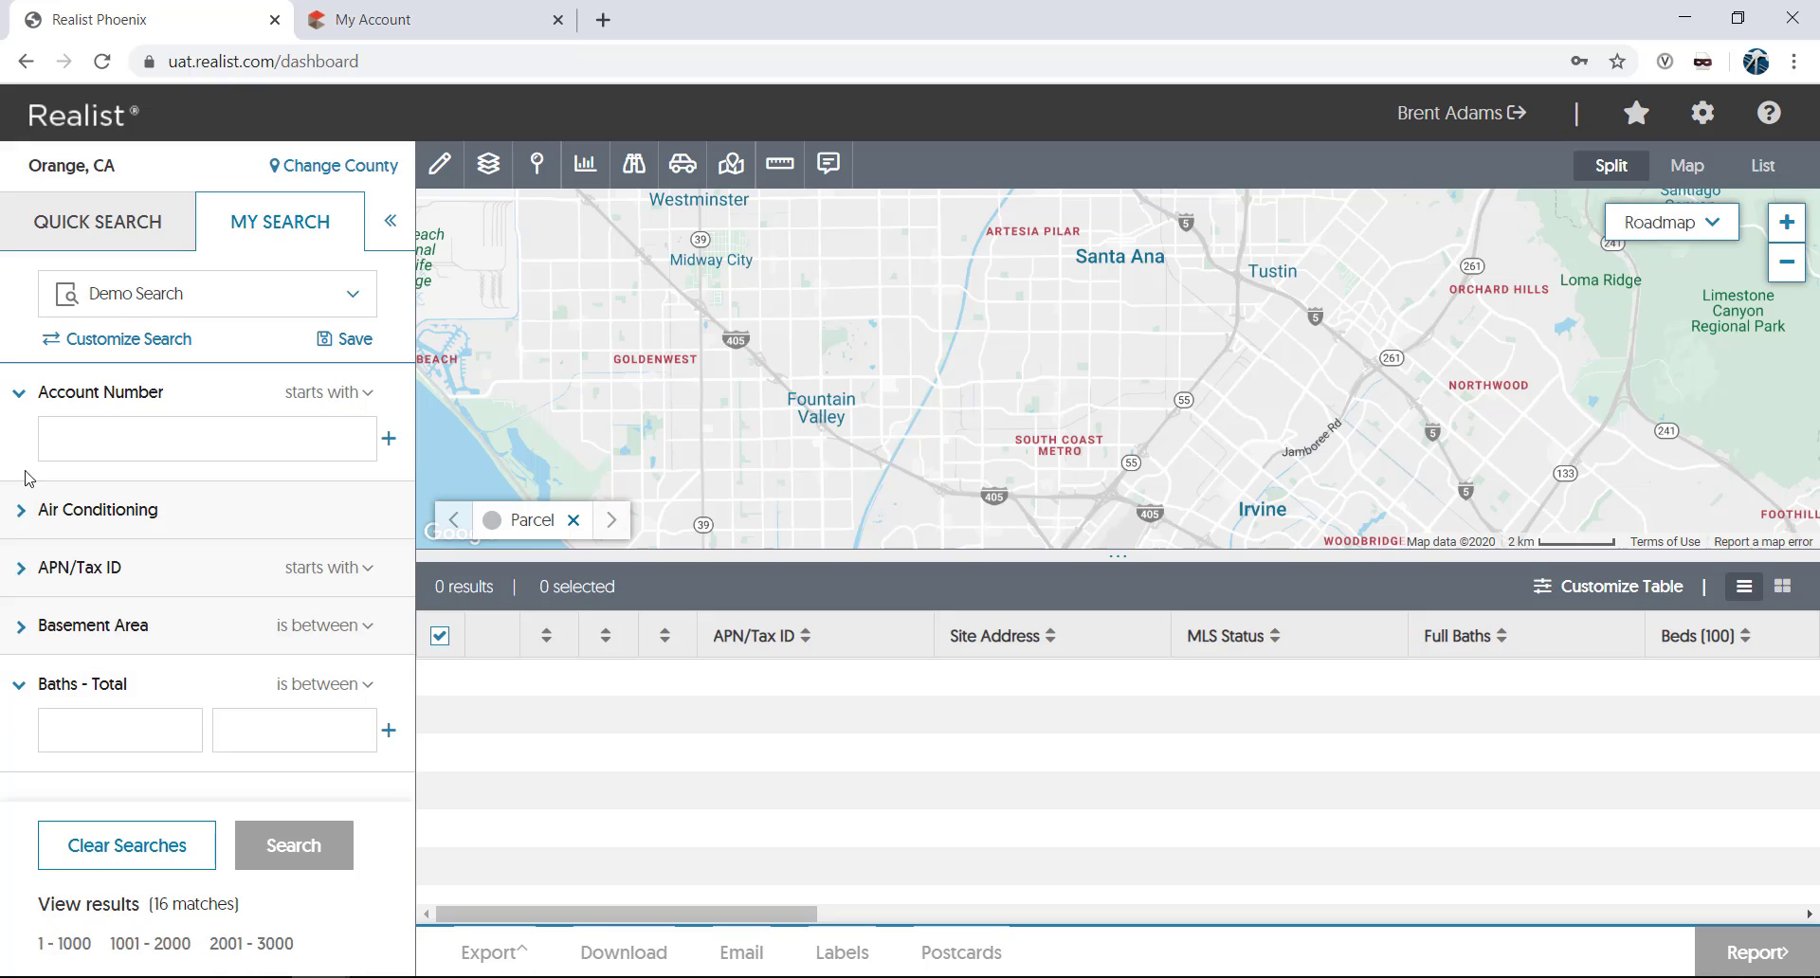
{"action": "left_click", "coordinate": [20, 398]}
{"action": "left_click", "coordinate": [20, 510]}
{"action": "left_click", "coordinate": [20, 628]}
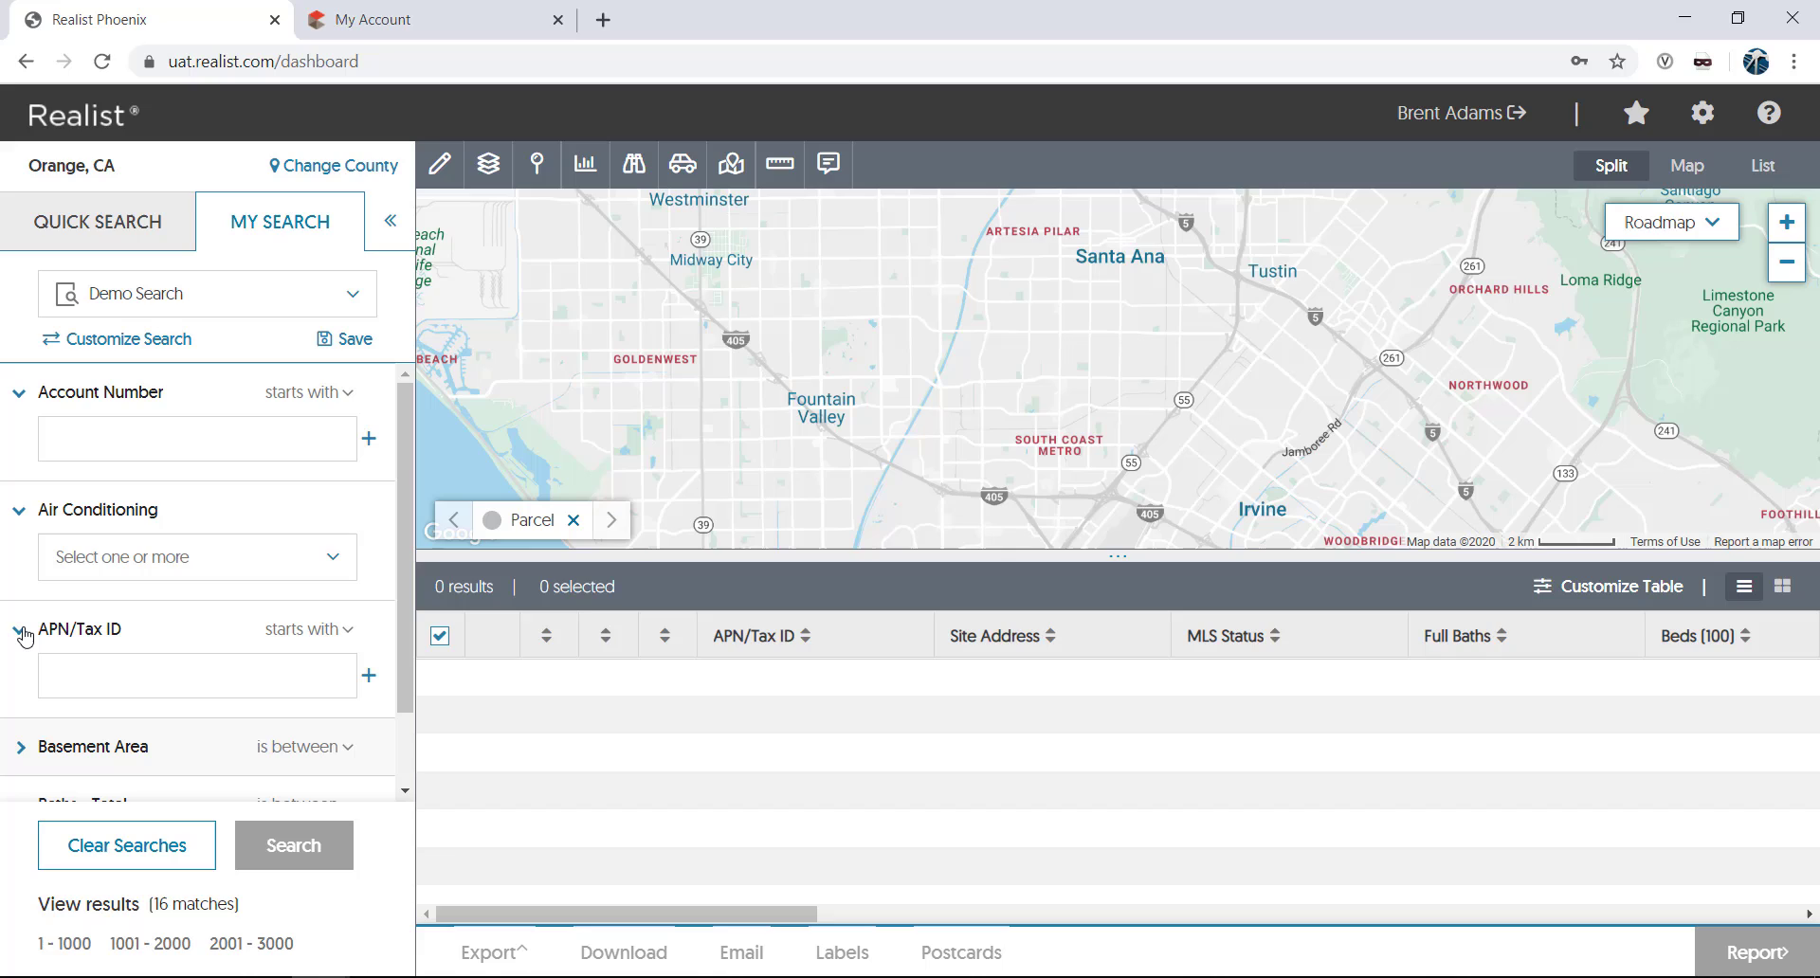